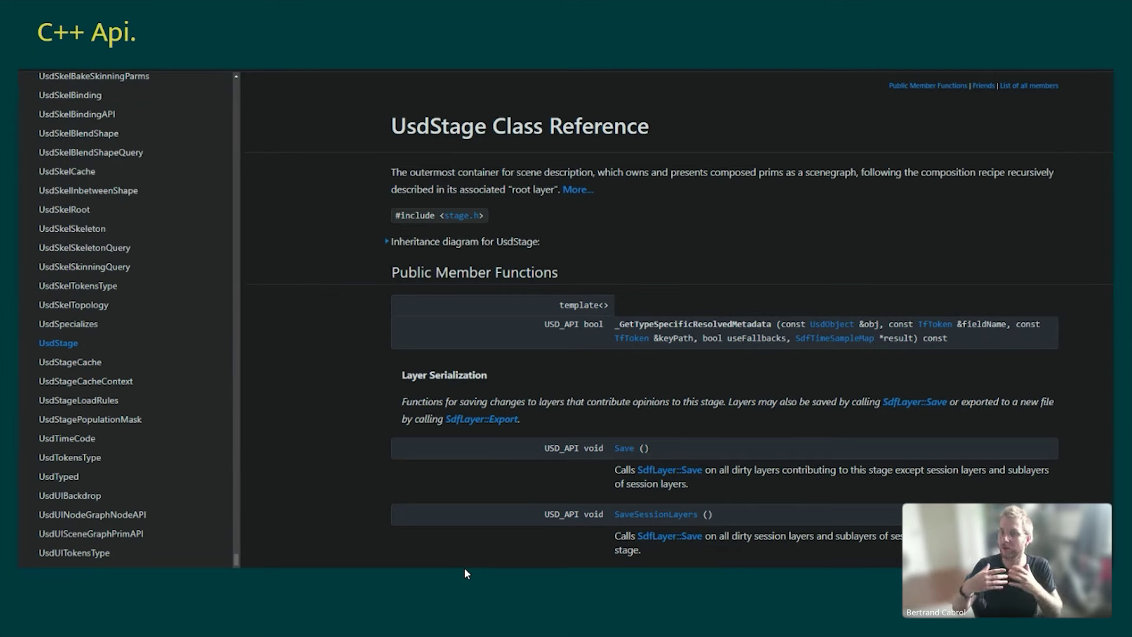
key(Right)
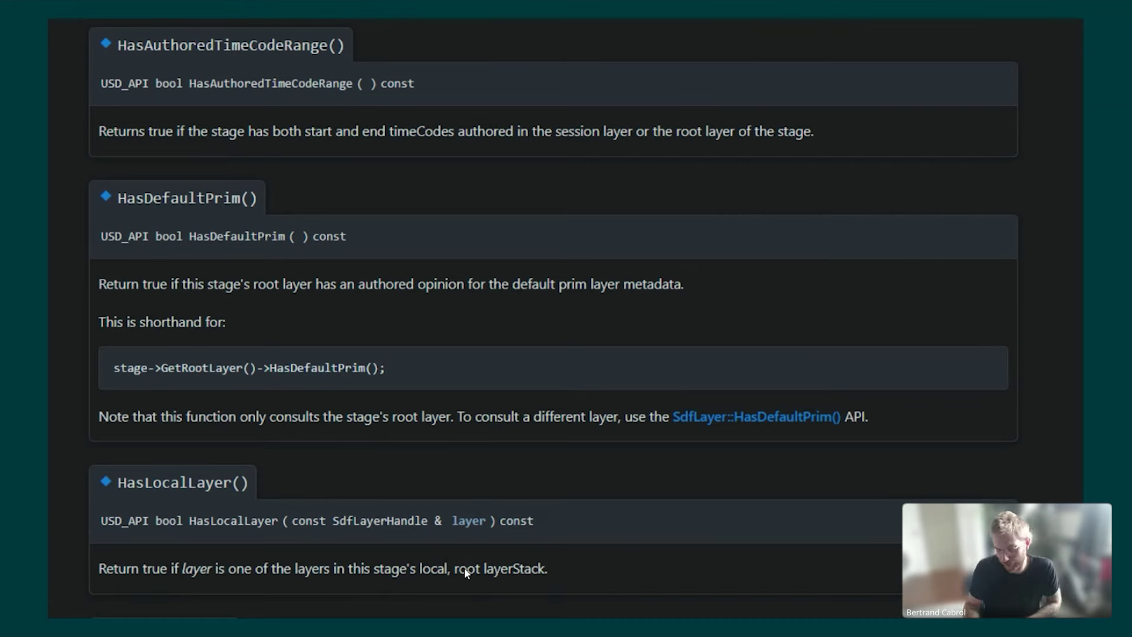
key(Right)
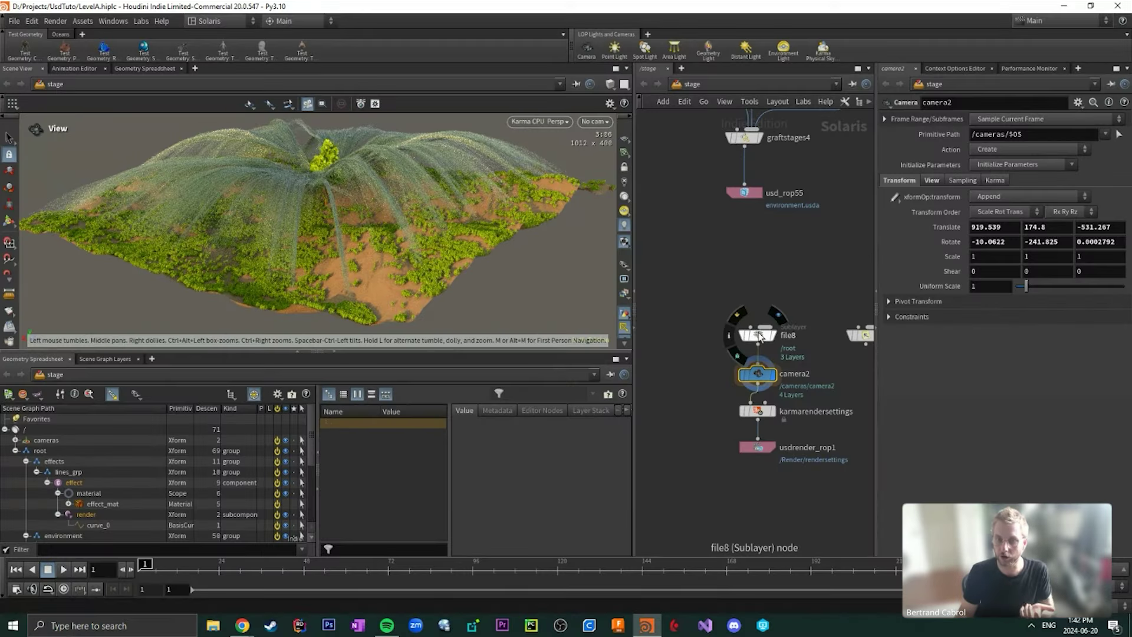
Show the file8 sublayer node's parameters with readable file paths and enlarge the scene graph area
click(751, 336)
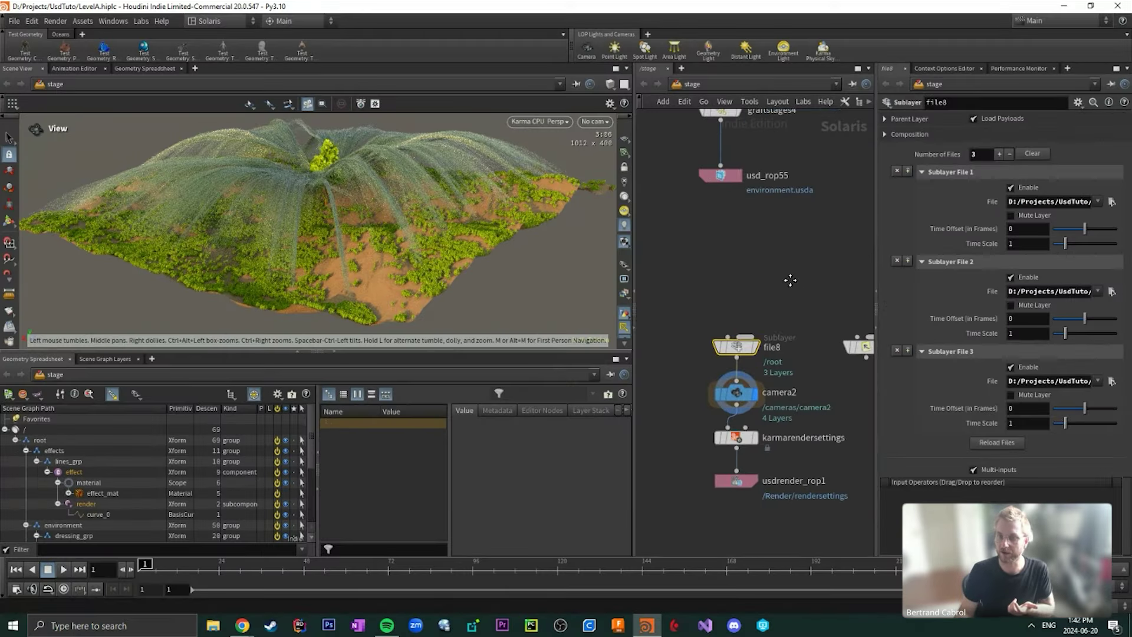
drag(876, 309, 789, 309)
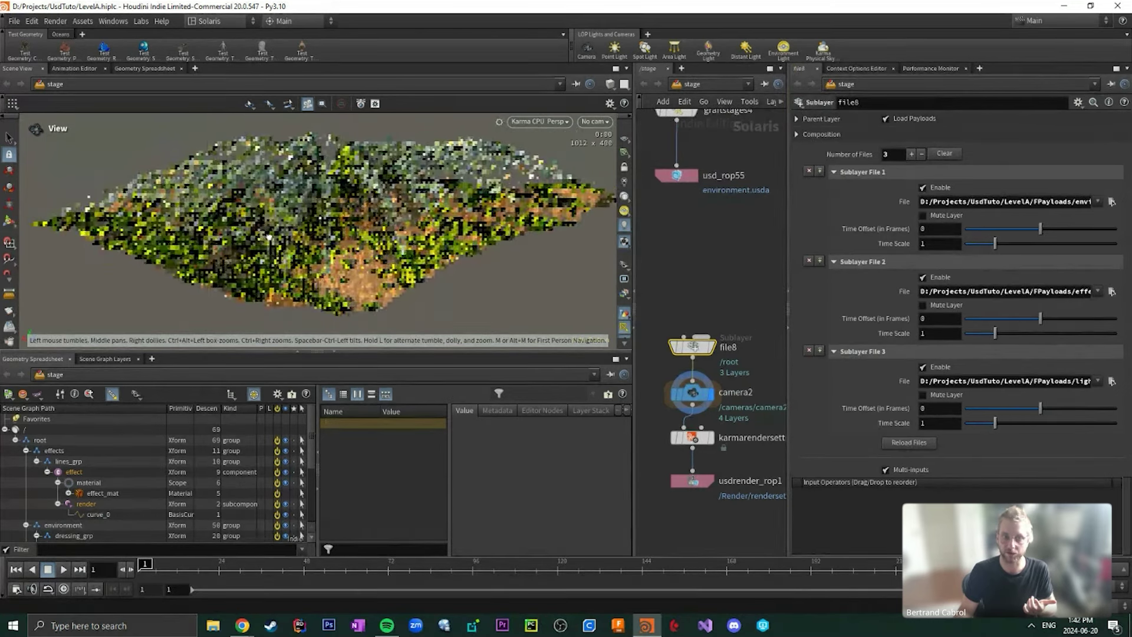
drag(271, 349, 177, 271)
scroll(130, 366, down, 1)
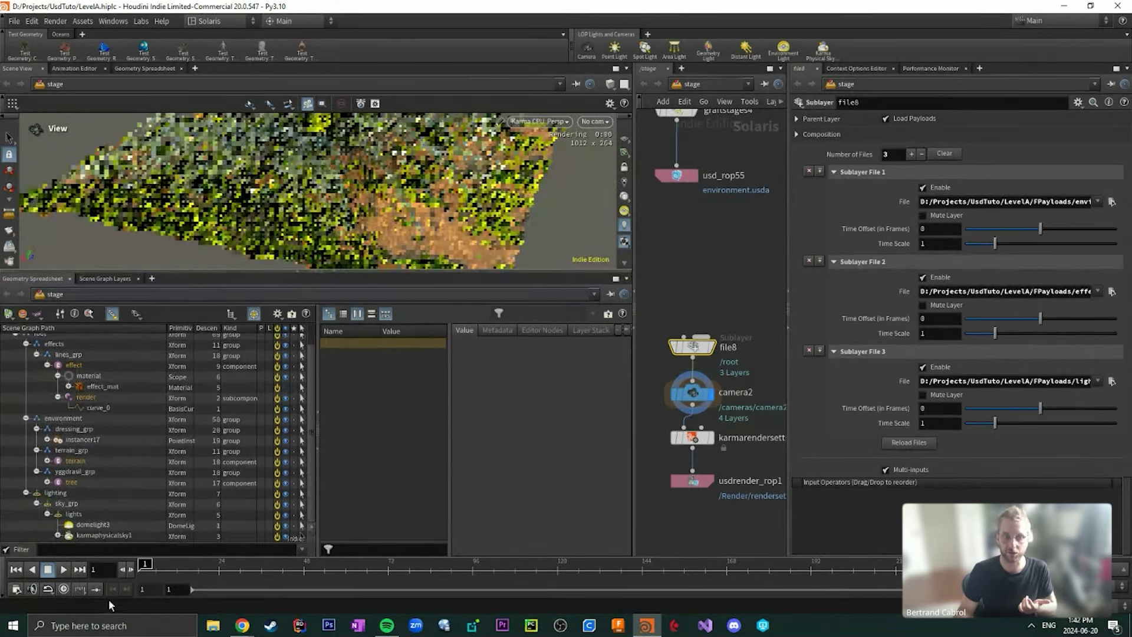
Examine the instancer17, terrain, effect and domelight3 prims in the scene graph
click(100, 441)
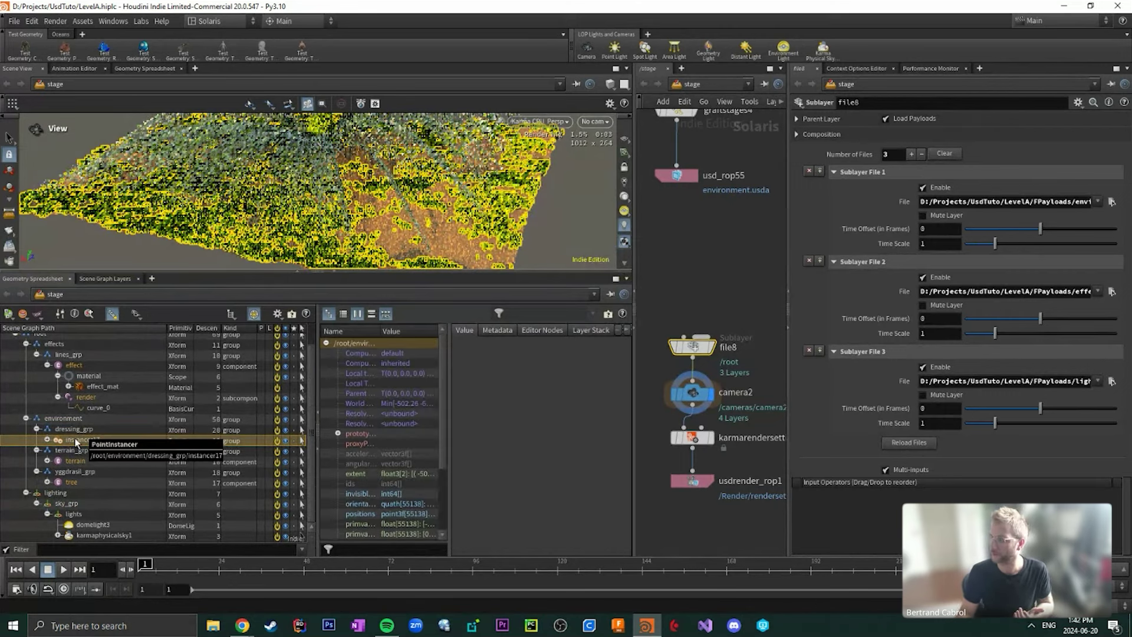
click(147, 461)
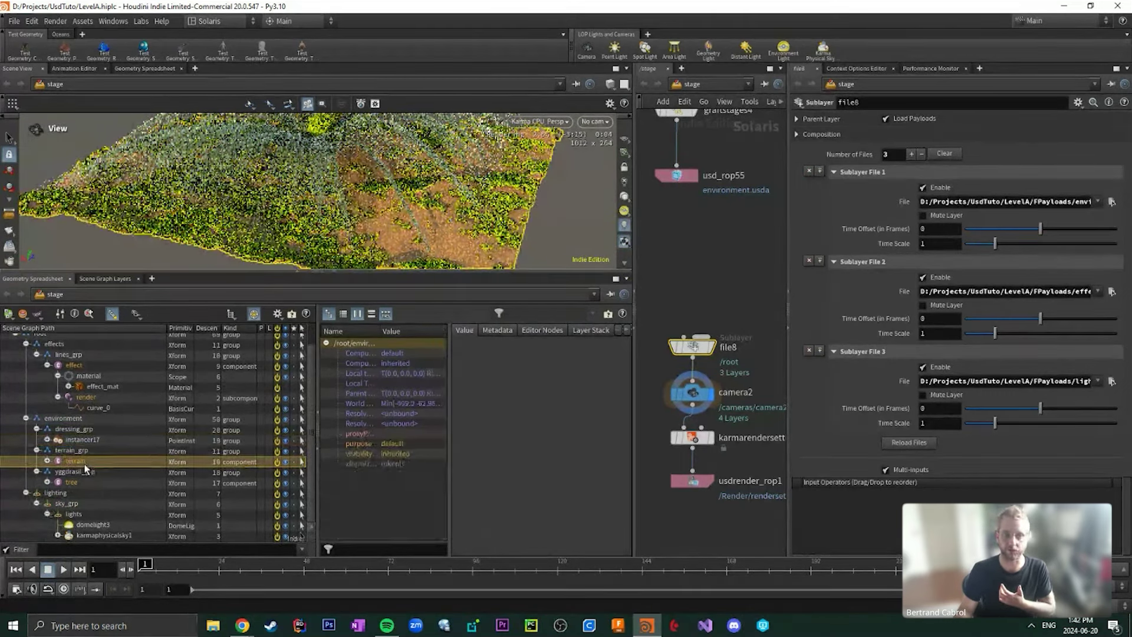
scroll(149, 455, up, 1)
click(93, 390)
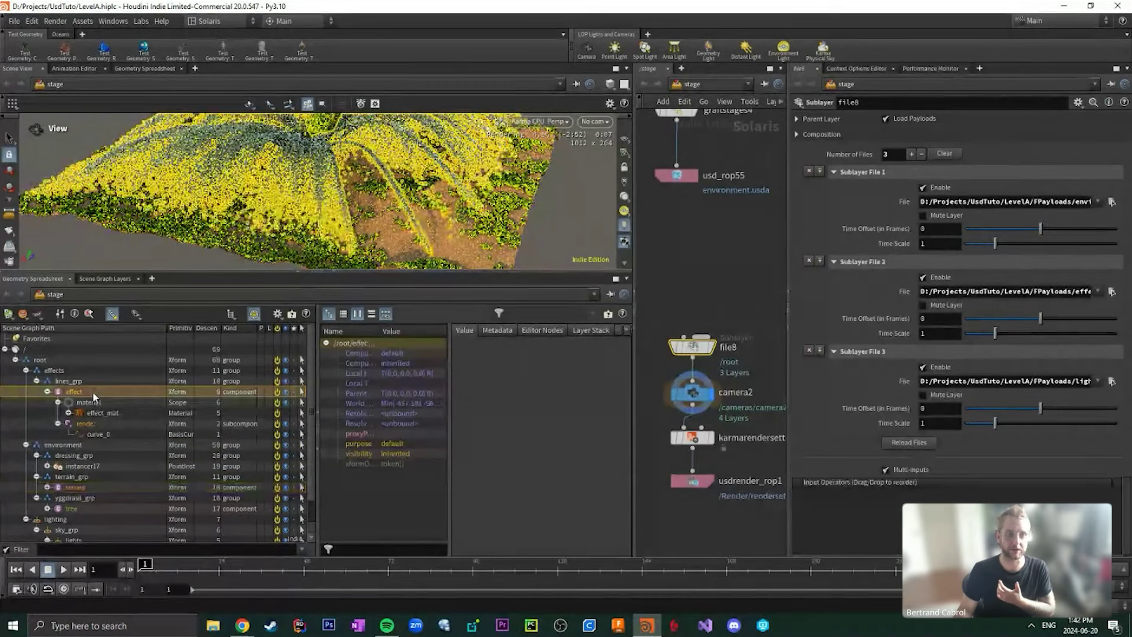
scroll(95, 454, down, 1)
click(93, 524)
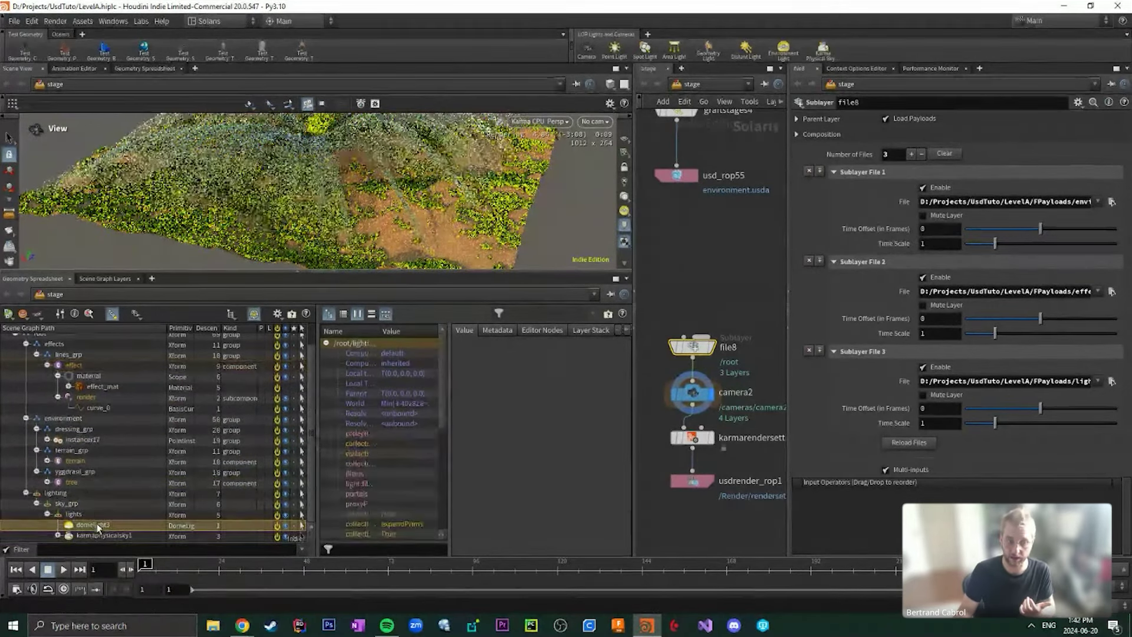
scroll(94, 525, up, 1)
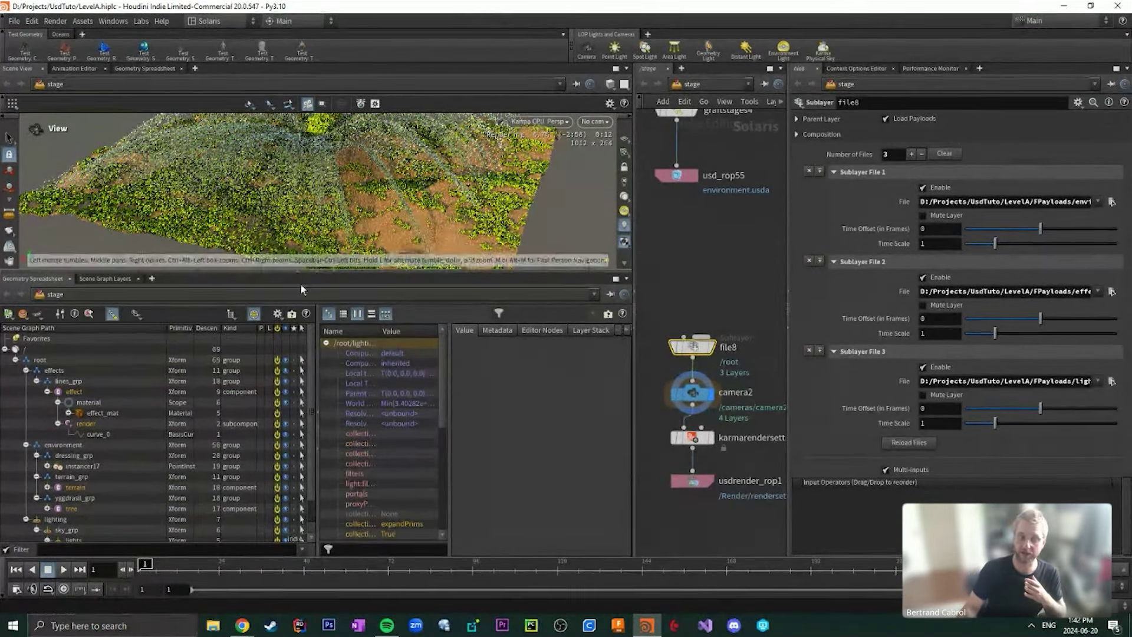
Examine the stage's layer stack, expanding tree_model_layer.usda and highlighting the terrain.usda and tree.usda layers
click(122, 280)
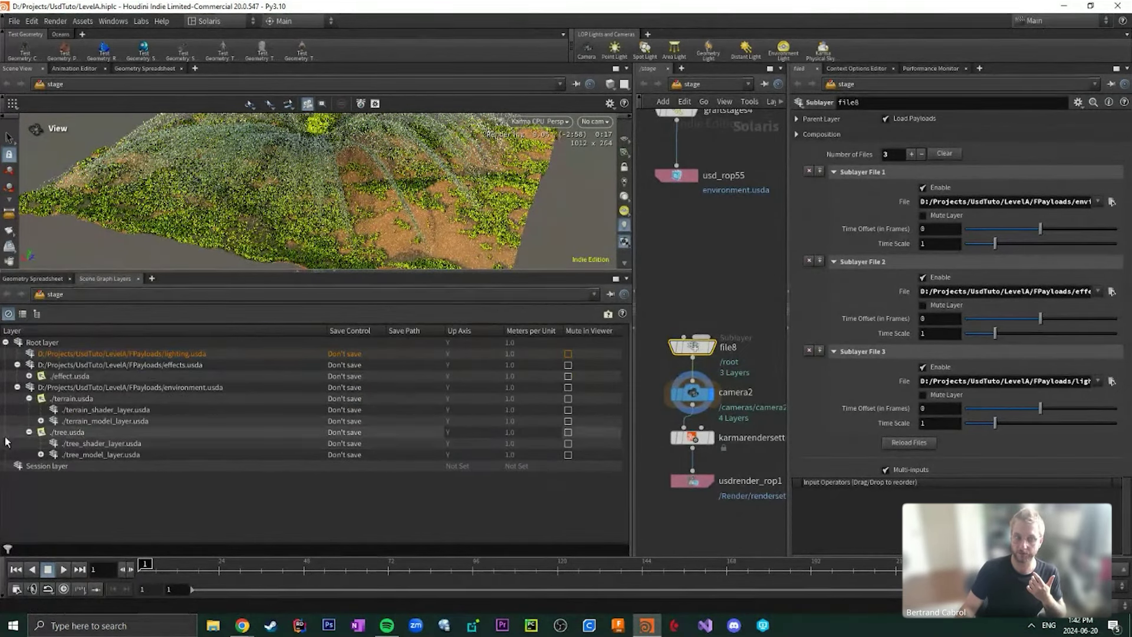
click(41, 454)
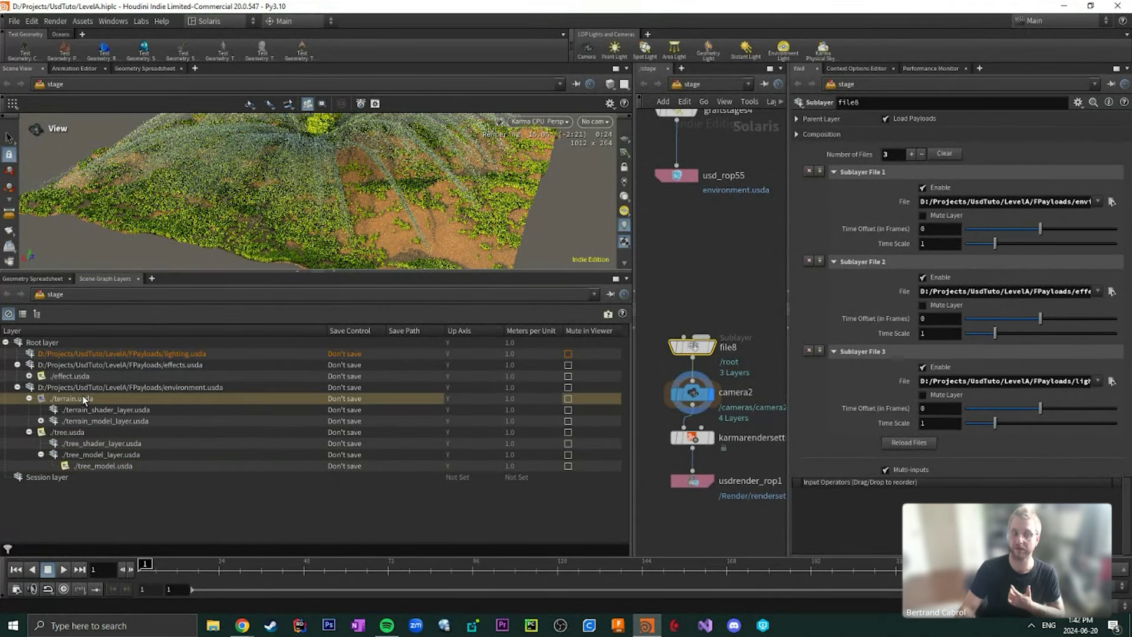
drag(789, 420, 909, 423)
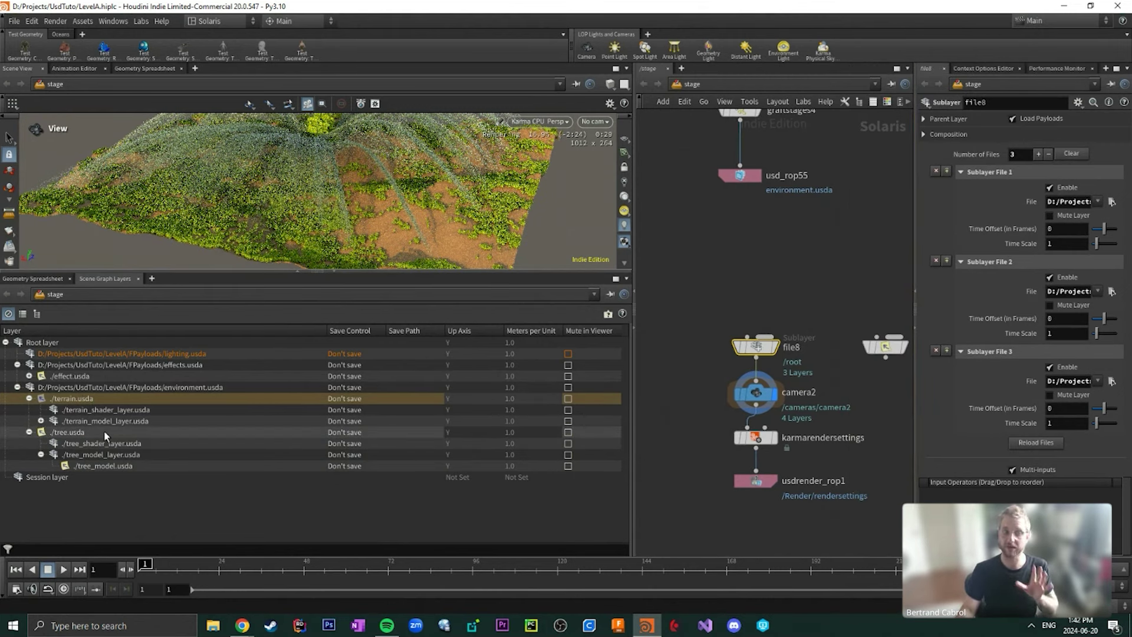
click(67, 432)
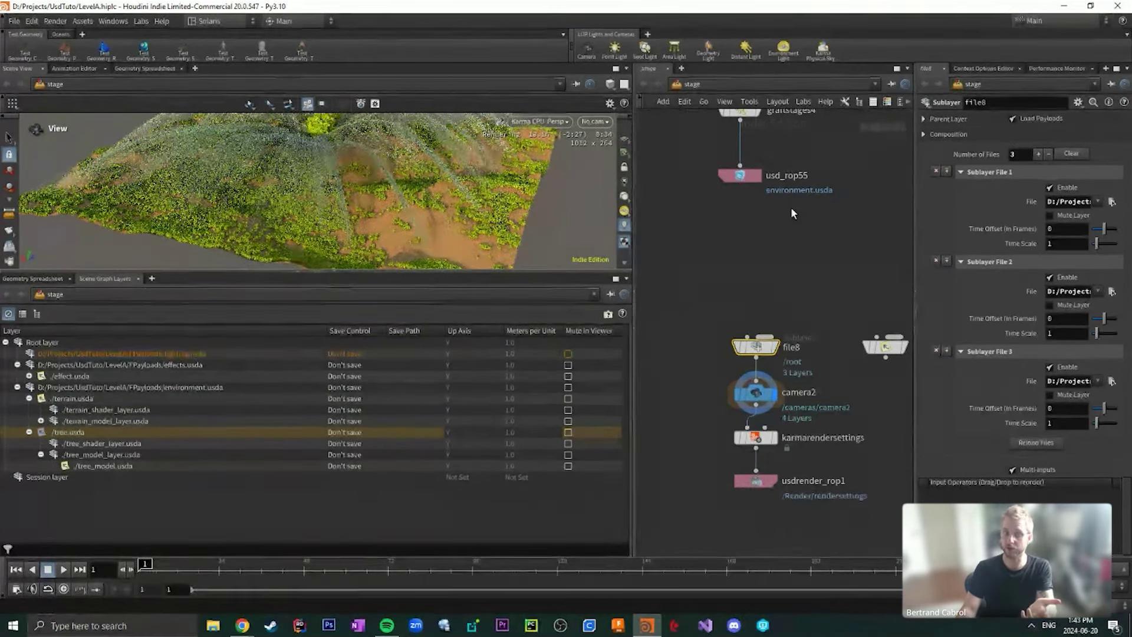
Inspect the merge25 node and the USD ROP that exports tree.usda in the network
scroll(784, 248, down, 3)
scroll(779, 272, up, 5)
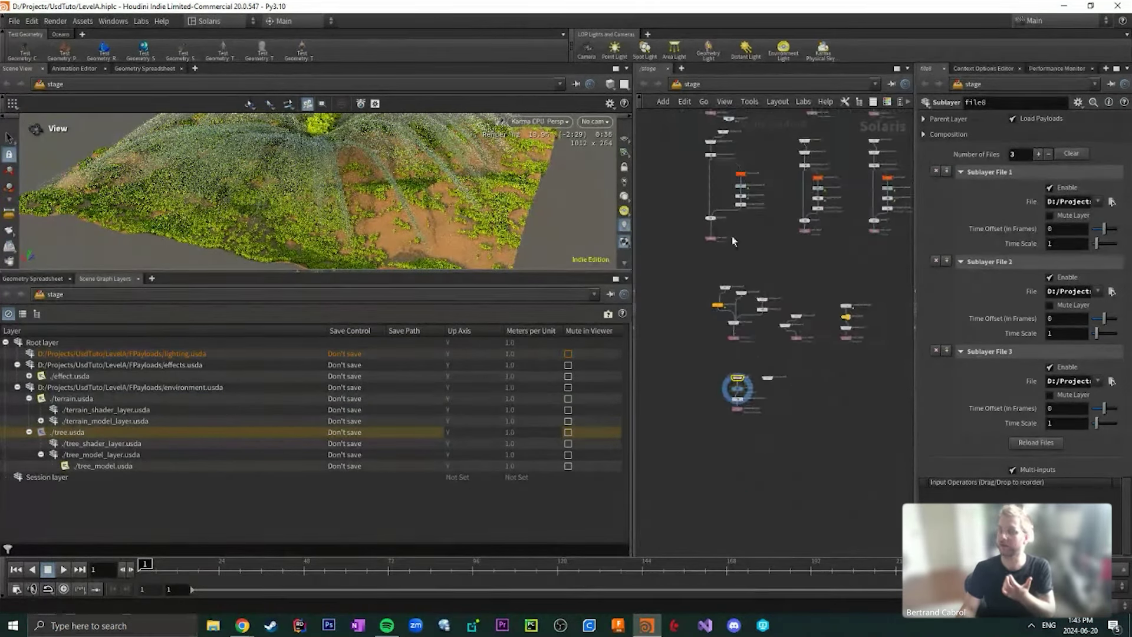
scroll(725, 228, up, 4)
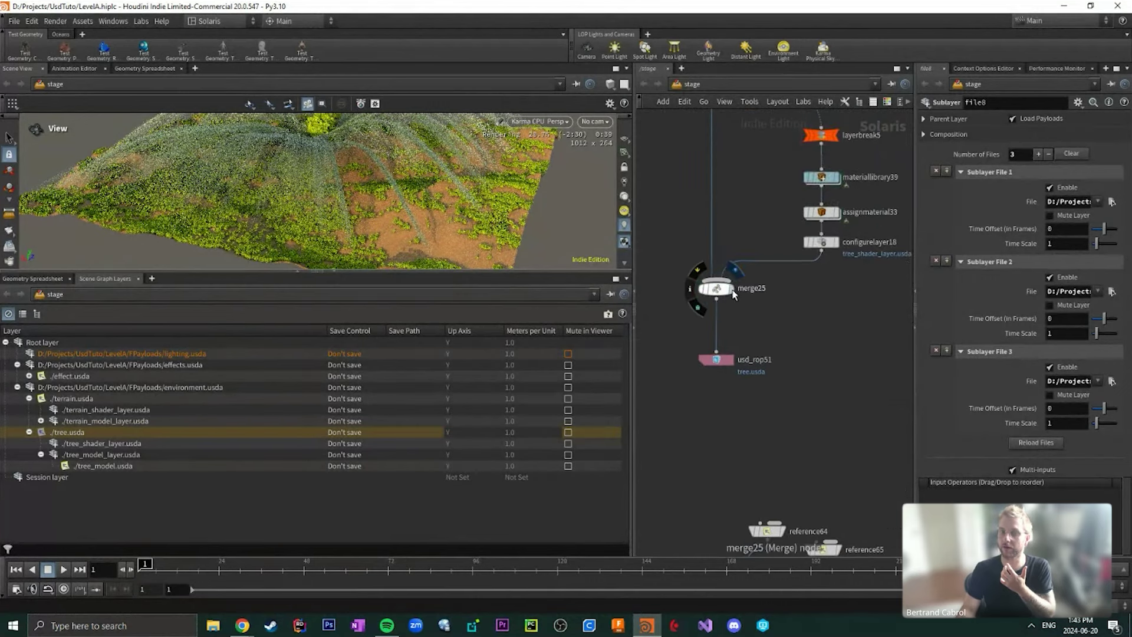
click(715, 294)
click(716, 359)
scroll(829, 476, down, 3)
middle_drag(829, 476, 811, 356)
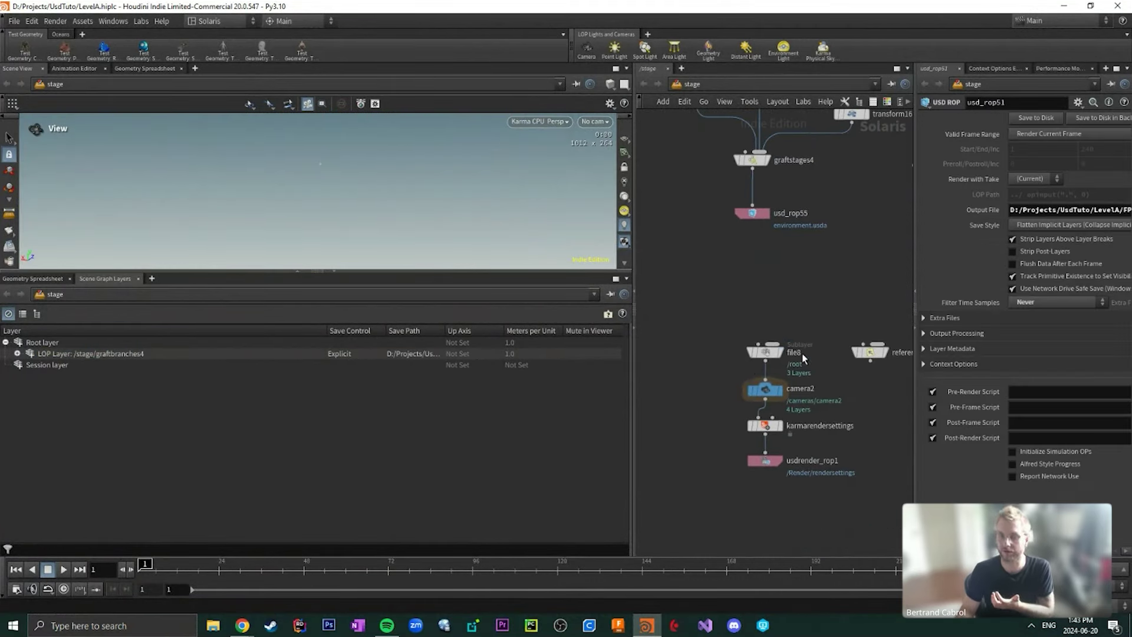
Display the file8 sublayer node's stage and bring back the scene graph tree with a taller viewport
click(780, 360)
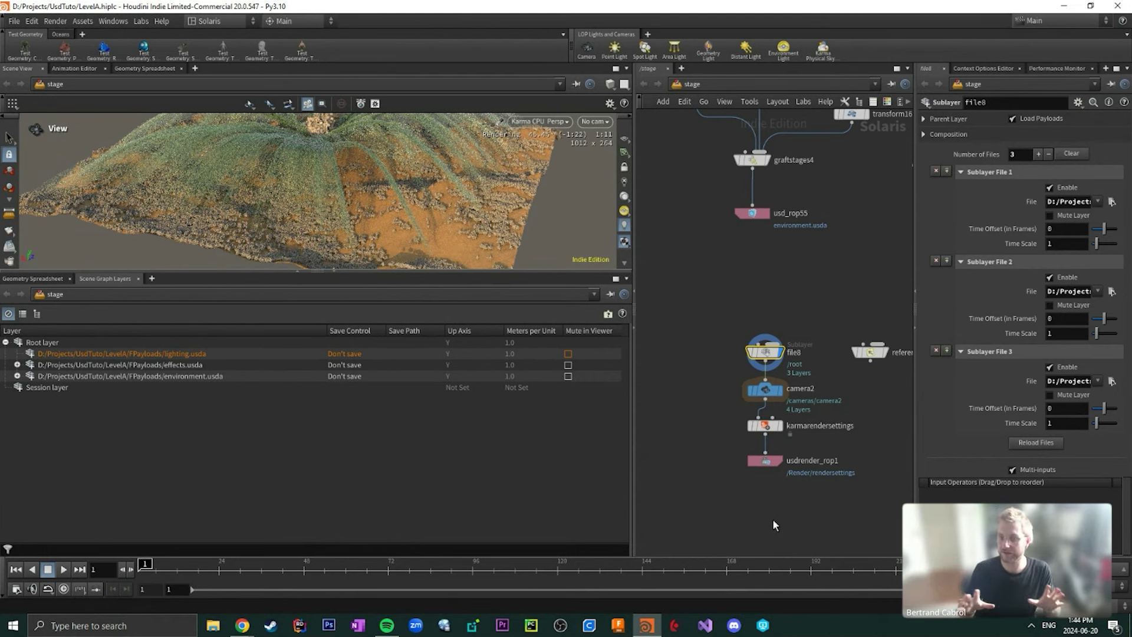
click(47, 279)
drag(260, 271, 266, 316)
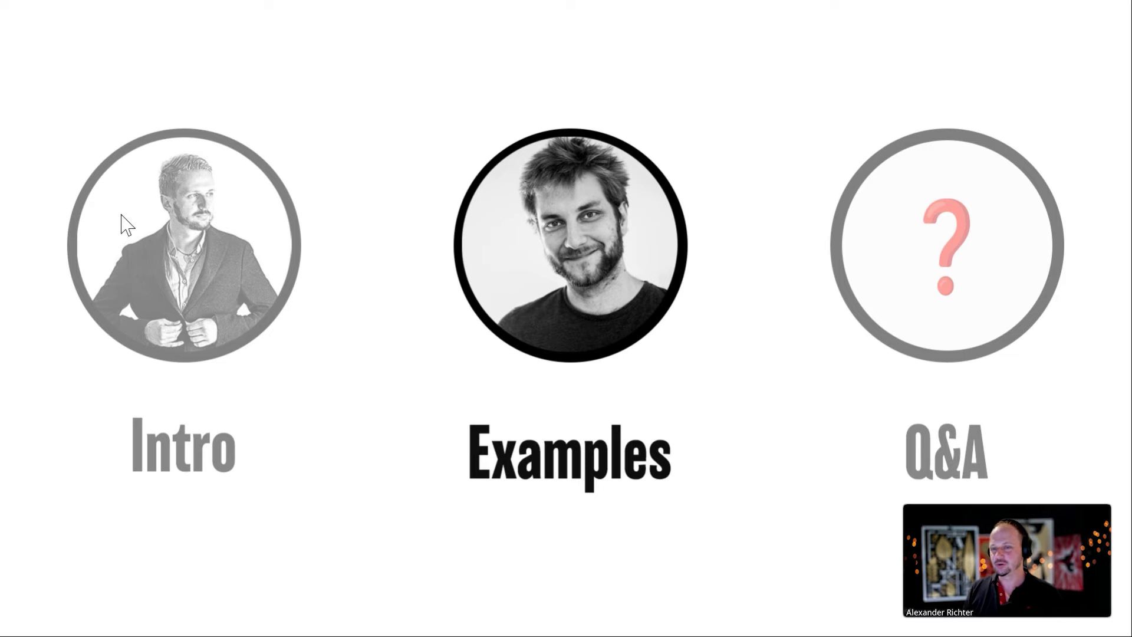
key(Right)
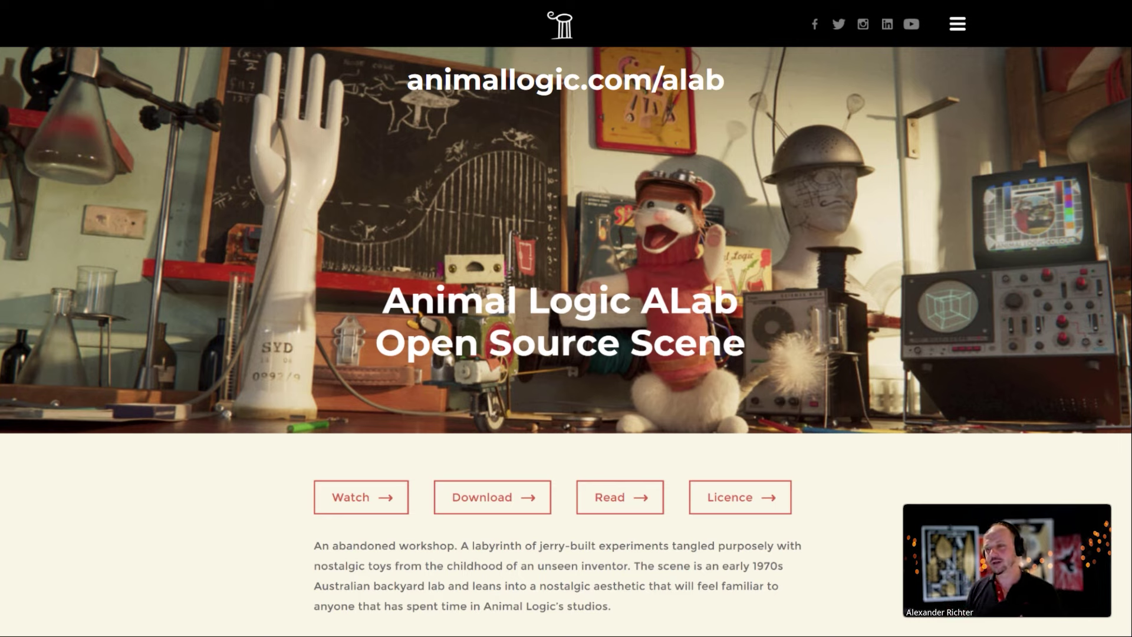
key(Right)
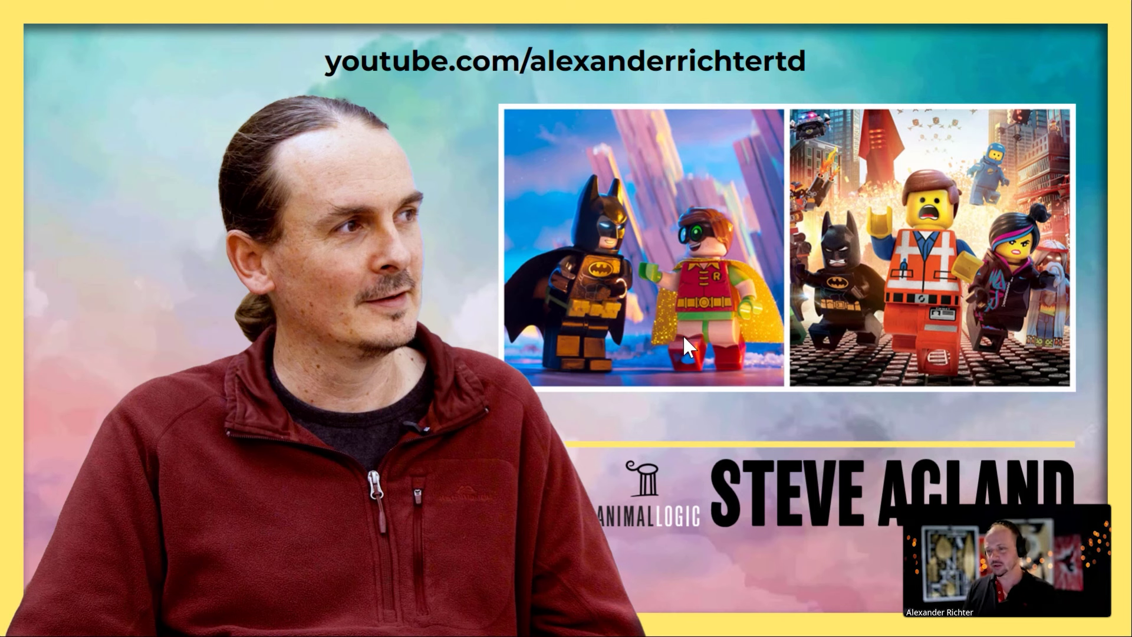
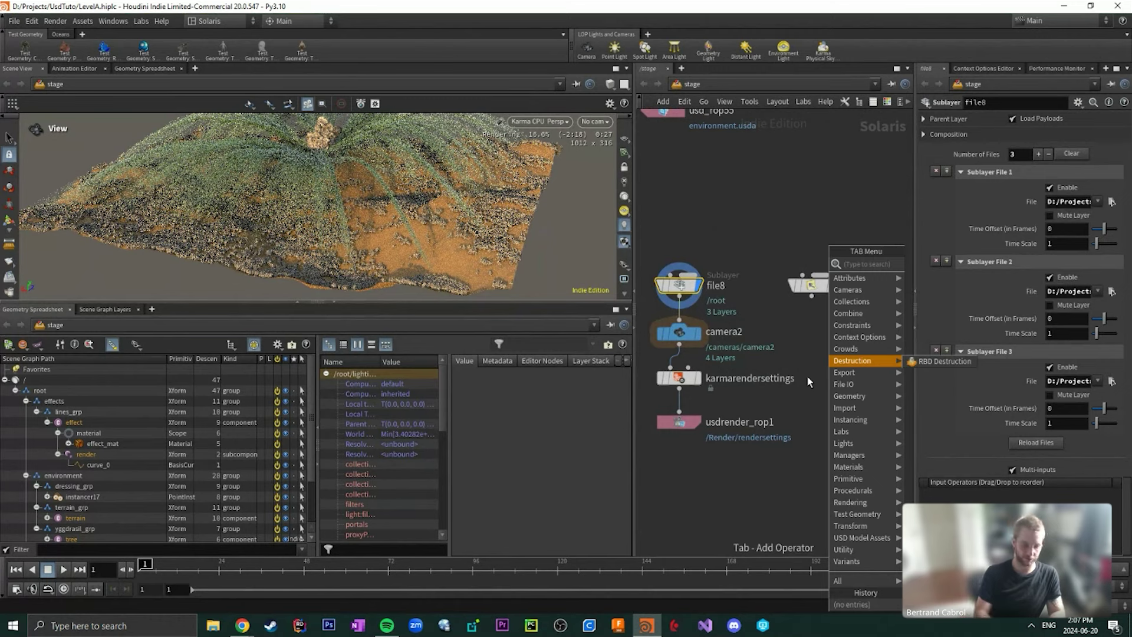
Add a Primitive node fed by the file8 sublayer and make it the displayed node
text(pri)
key(Return)
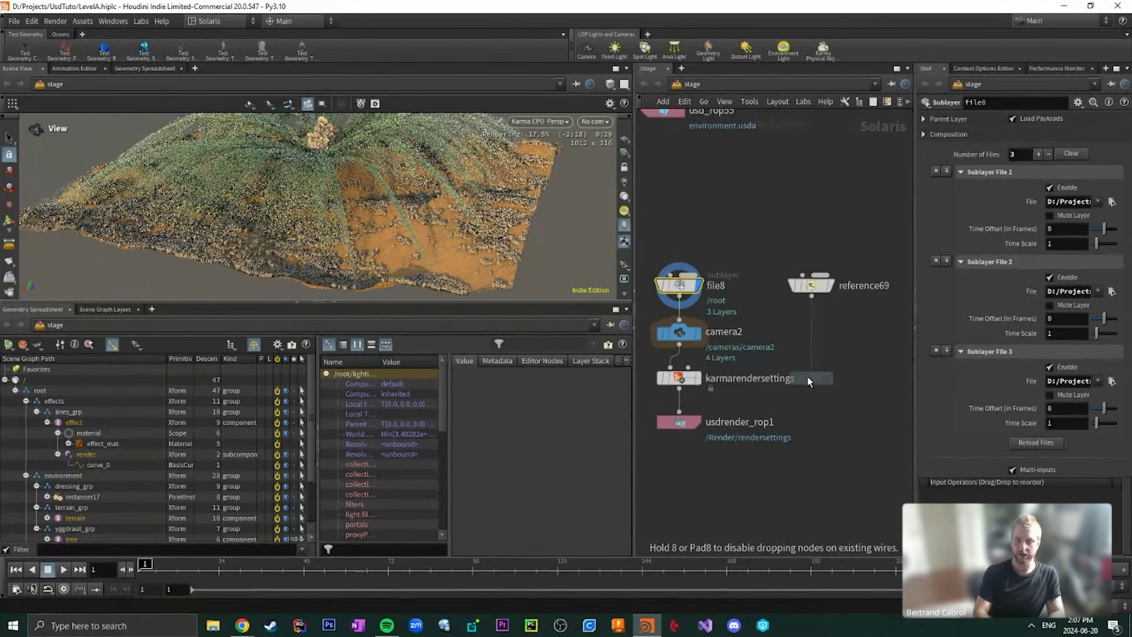
click(793, 361)
click(813, 361)
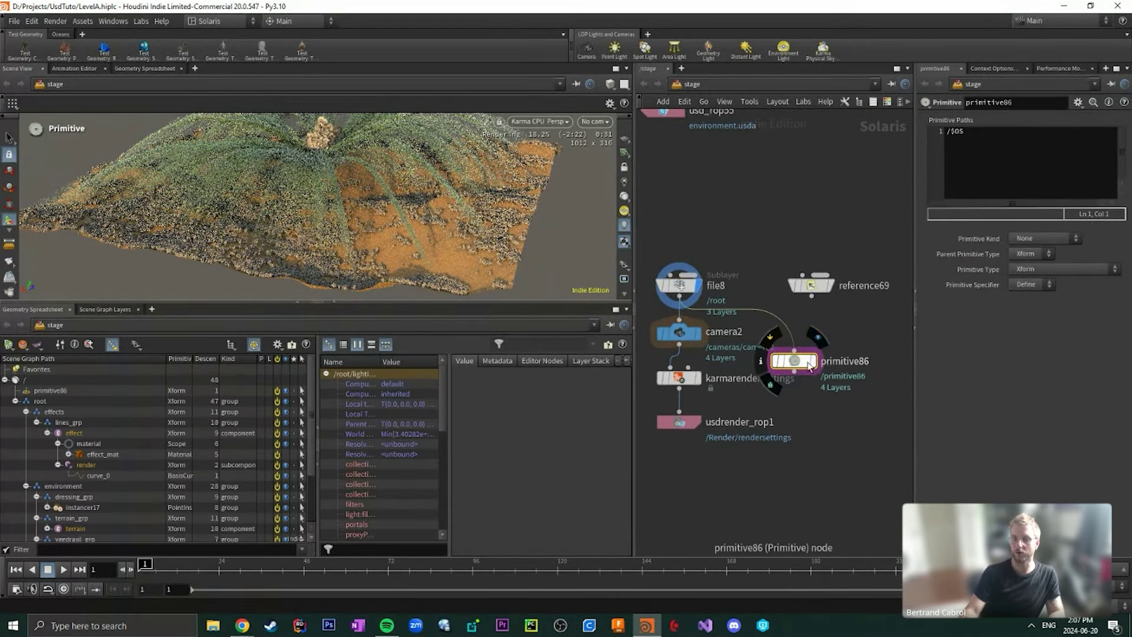
Replace the Primitive node's default path with the scene graph path of the effect_mat material under lines_grp
click(81, 433)
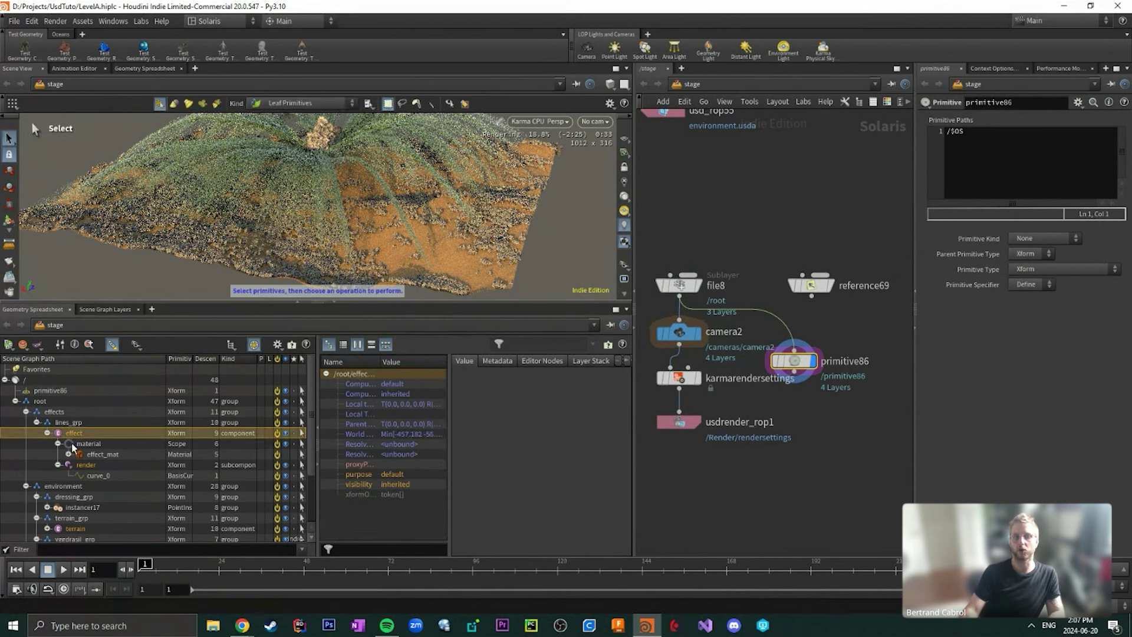
click(96, 455)
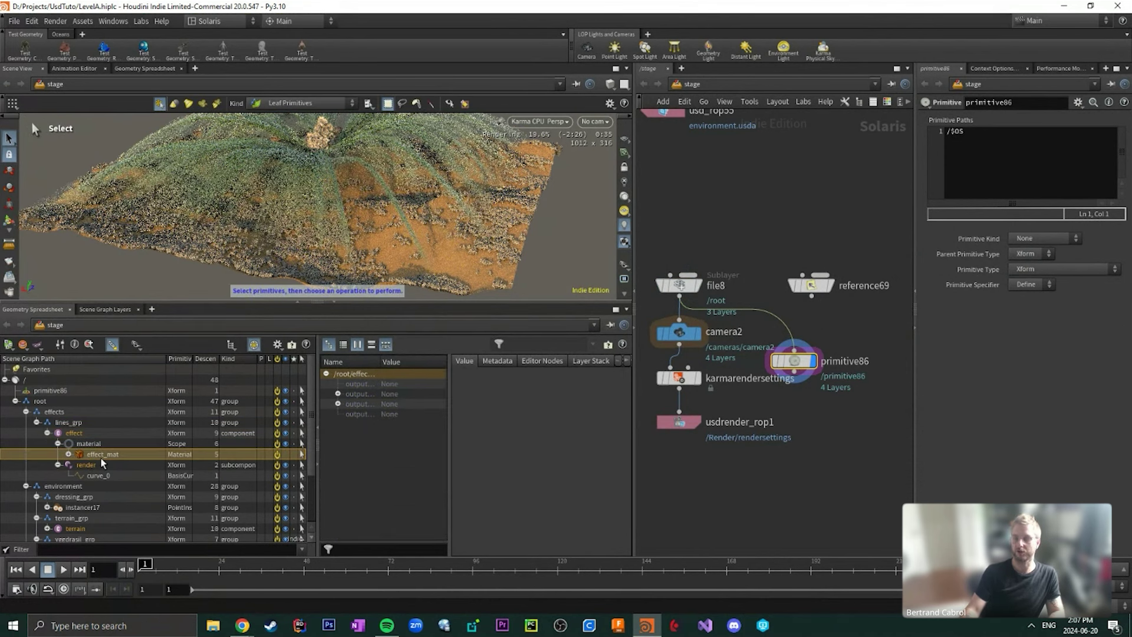
click(965, 144)
key(ctrl+a)
key(BackSpace)
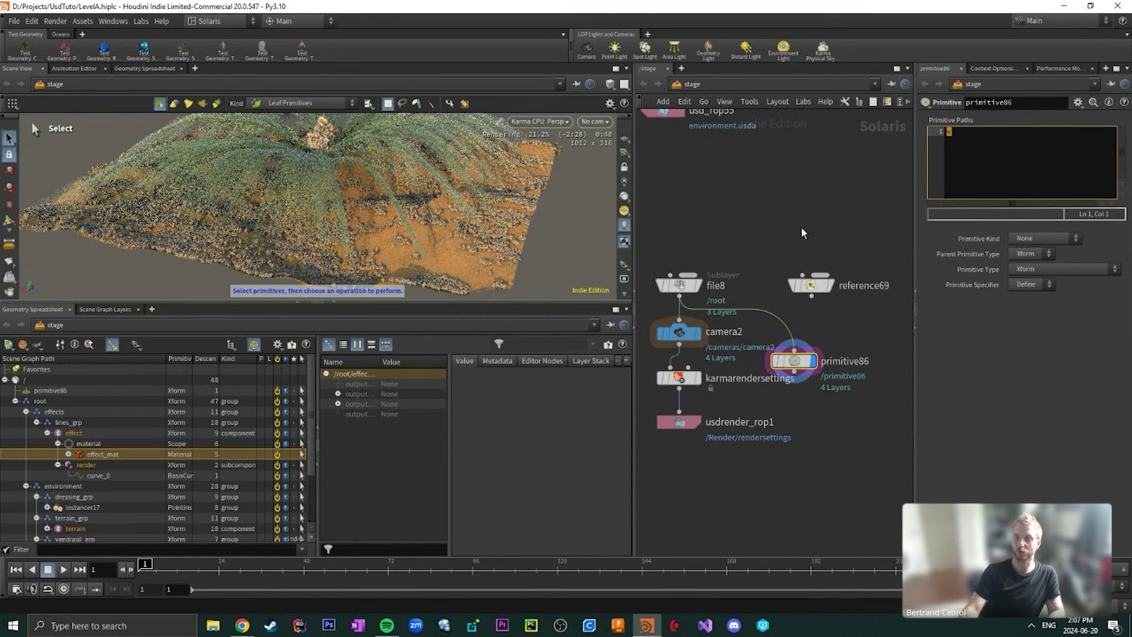
right_click(86, 453)
click(83, 443)
drag(84, 443, 996, 152)
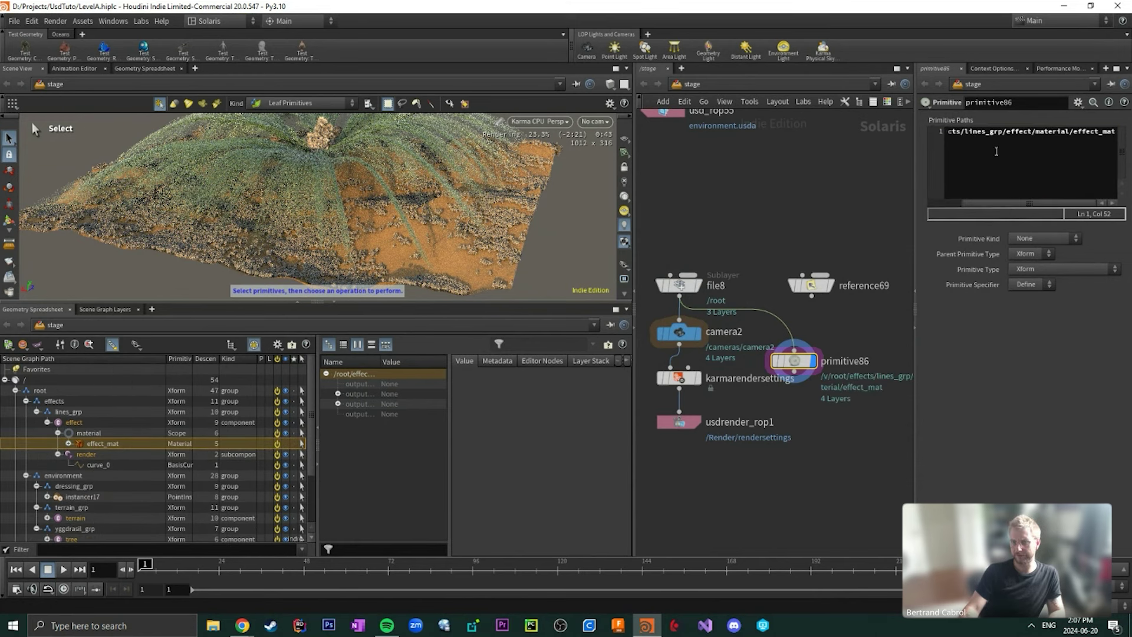
Set the Primitive node's parent primitive type and primitive type to None and its specifier to Over
click(1028, 252)
click(1034, 274)
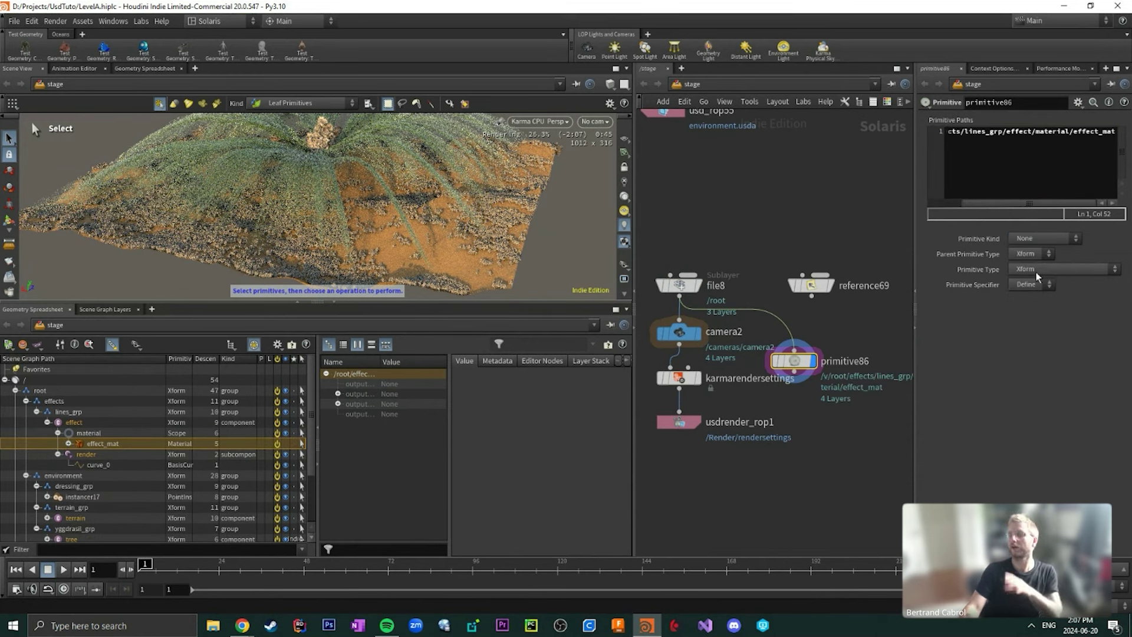
click(1029, 253)
click(1033, 277)
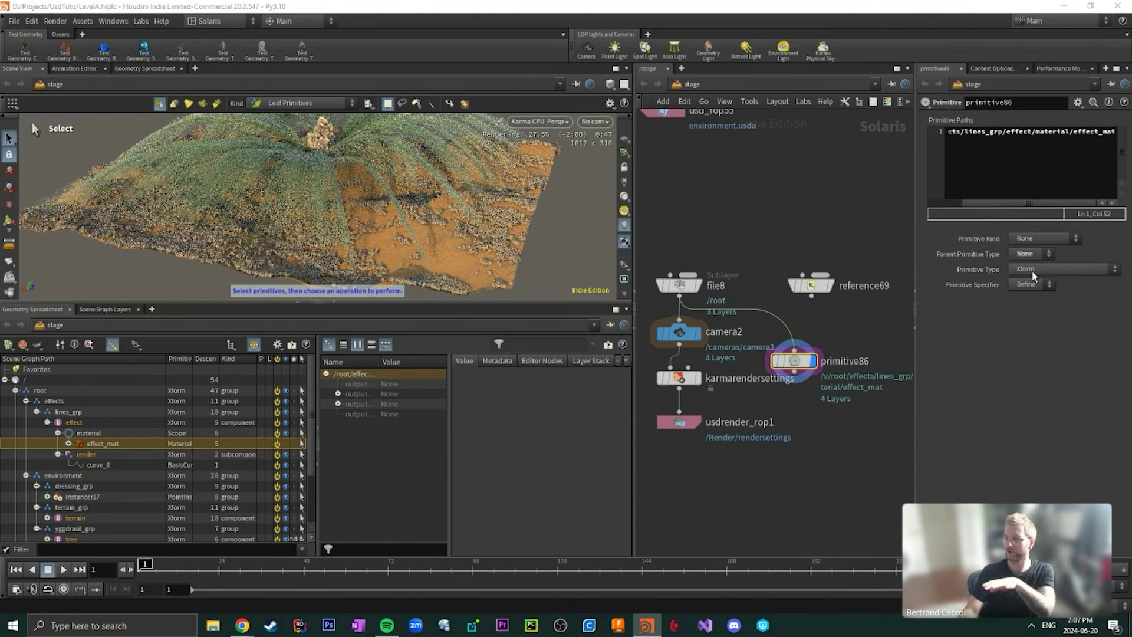
click(1033, 272)
click(1039, 279)
click(1031, 285)
click(1027, 308)
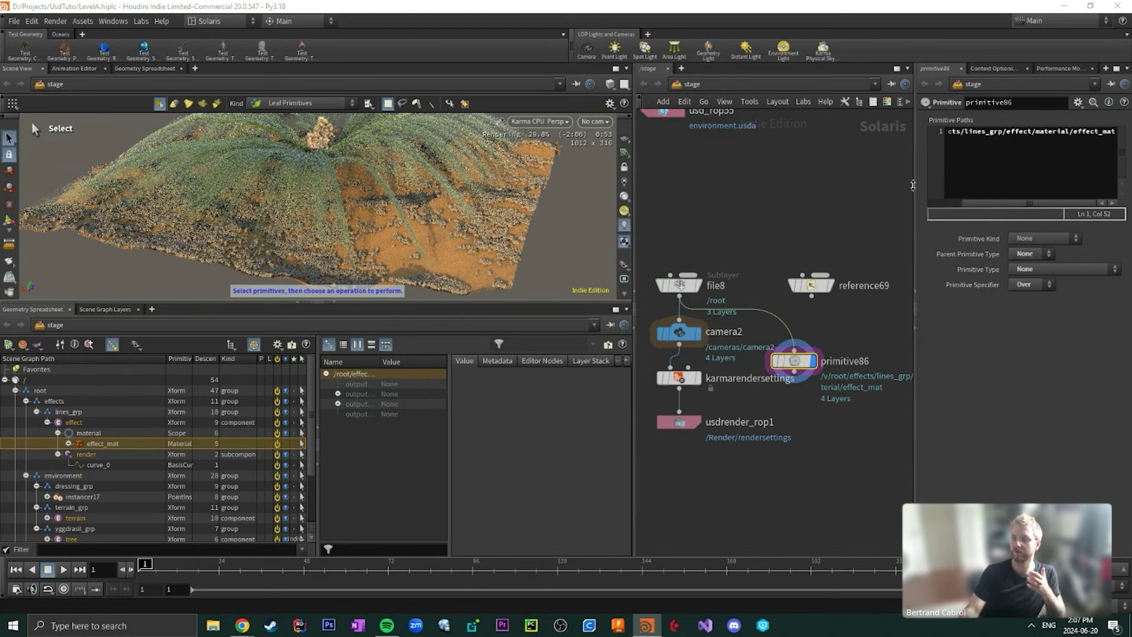
Correct the primitive path to /root/effects/lines_grp/effect/material/effect_matb
drag(915, 179, 801, 180)
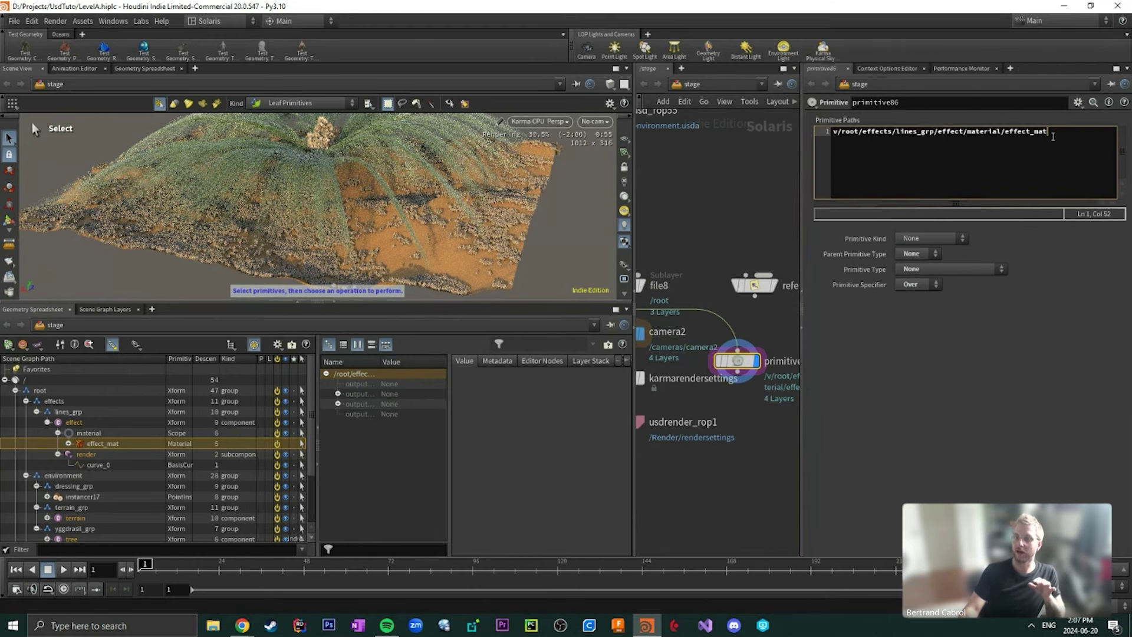
key(Return)
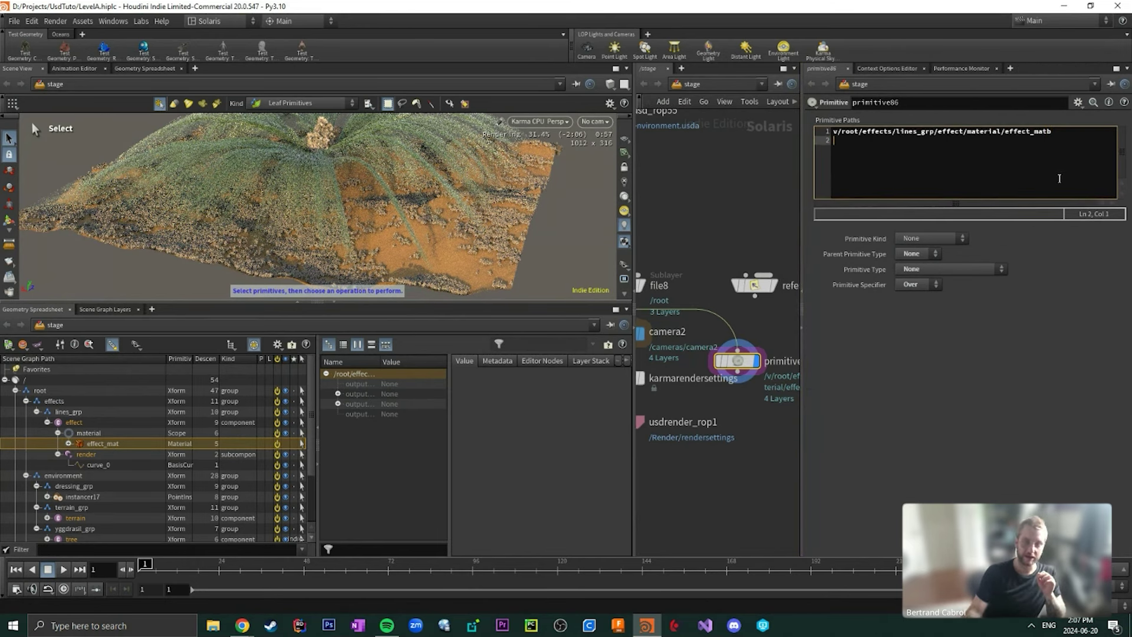
click(838, 131)
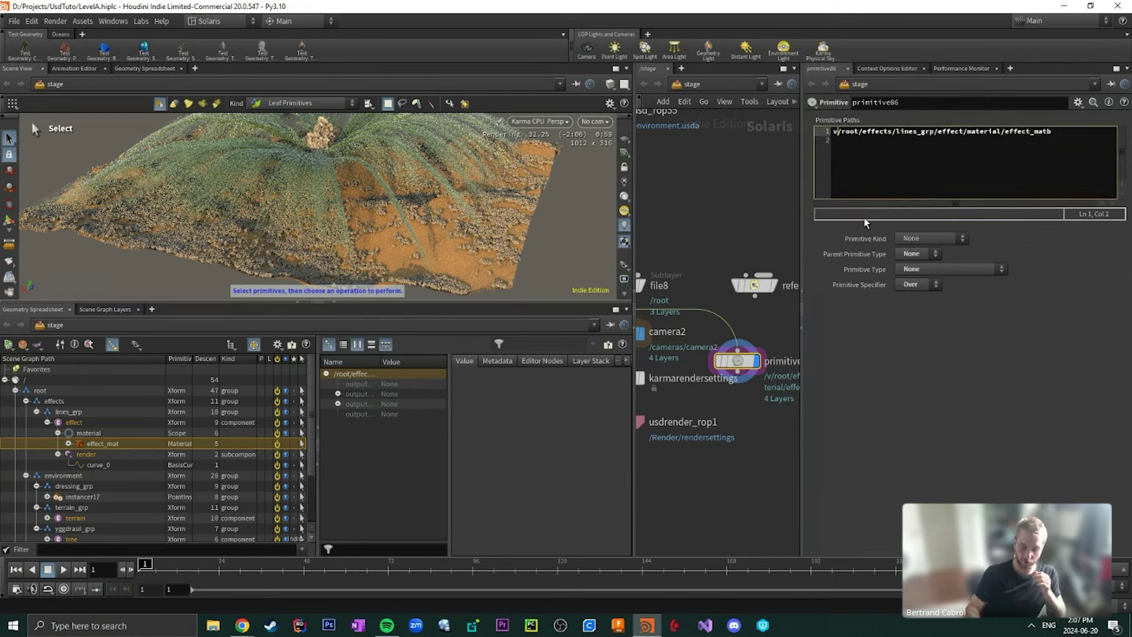
key(BackSpace)
key(Return)
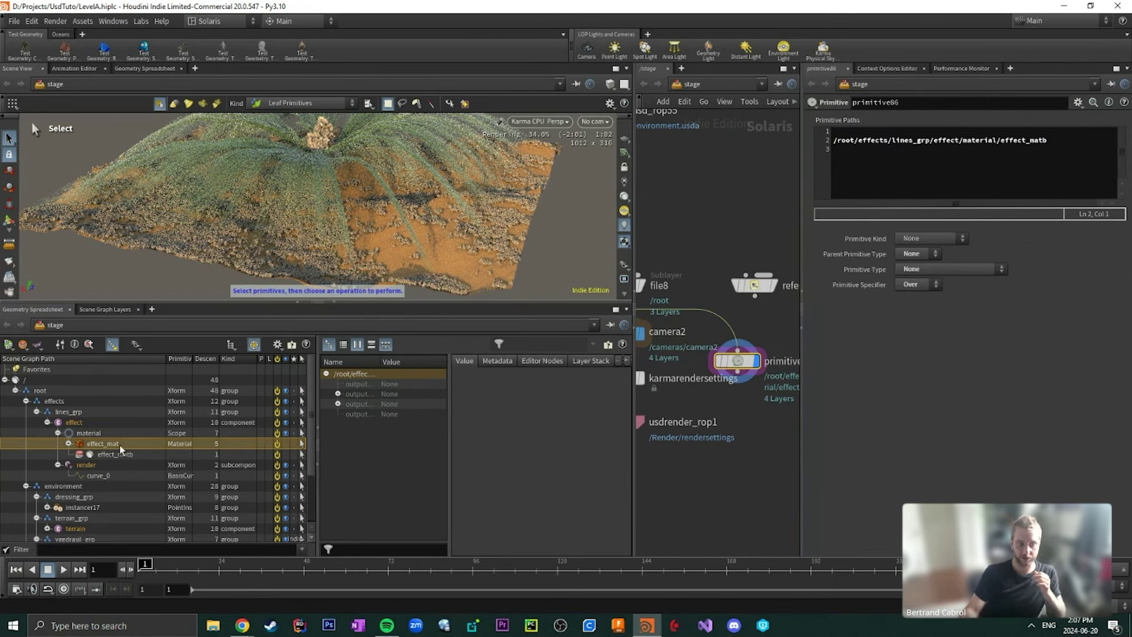
Compare the effect_matb override primitive with the effect_mat material in the scene graph tree
click(83, 456)
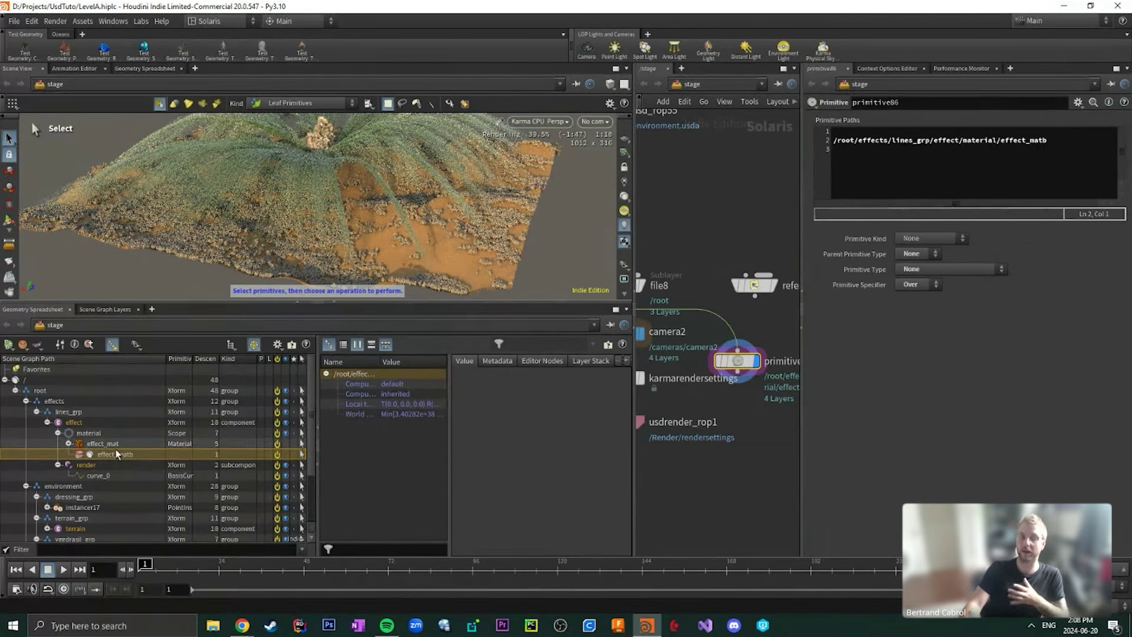
click(101, 445)
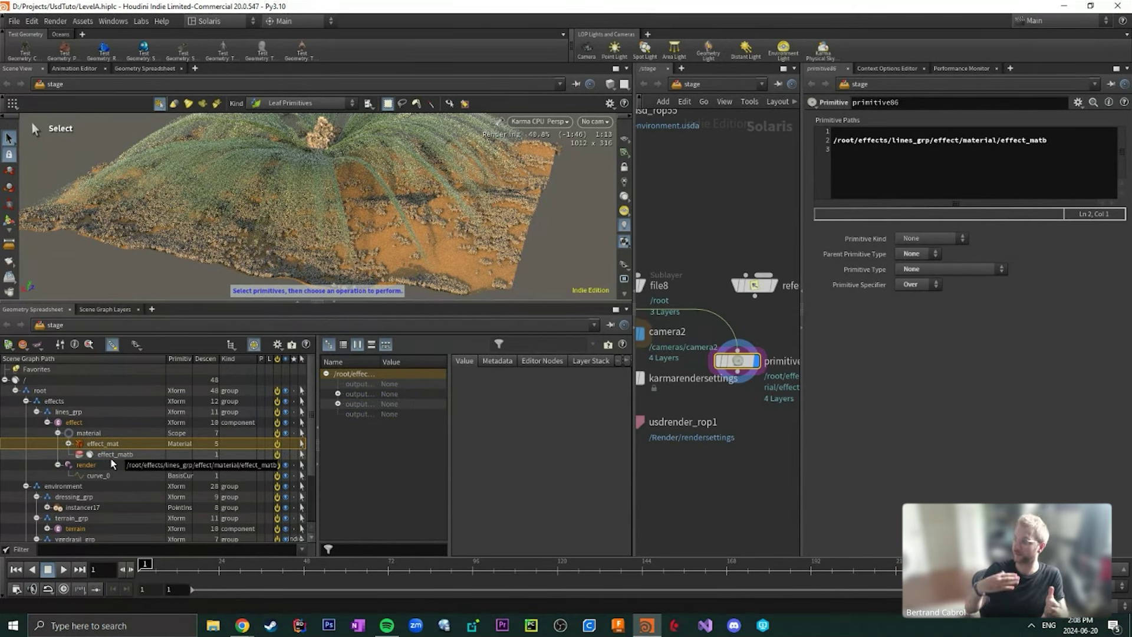
click(111, 458)
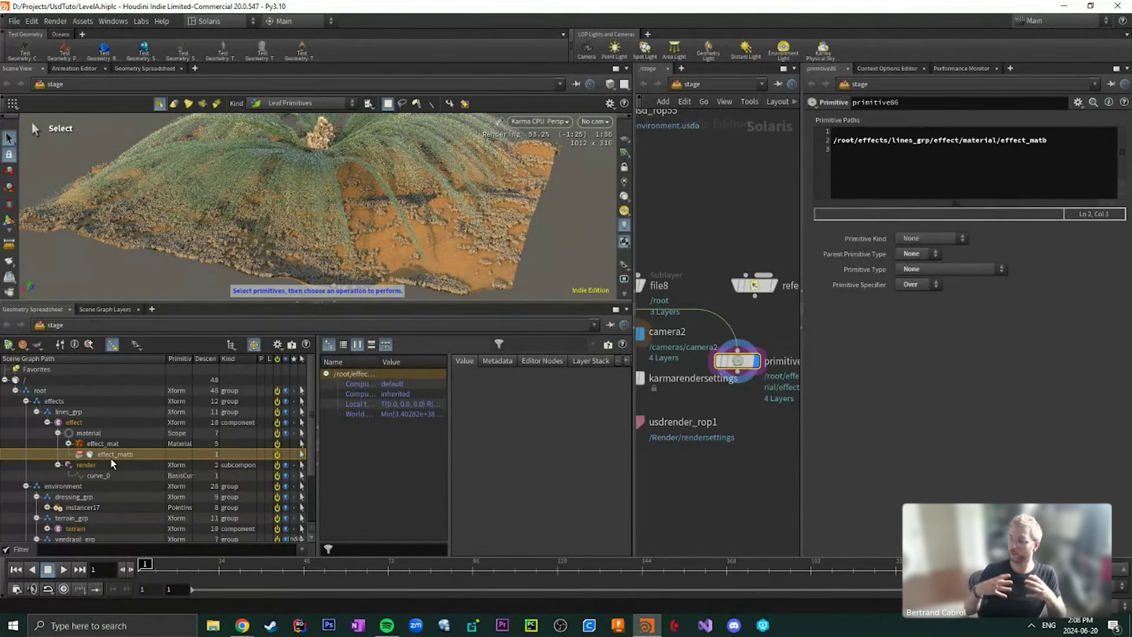
scroll(112, 464, down, 3)
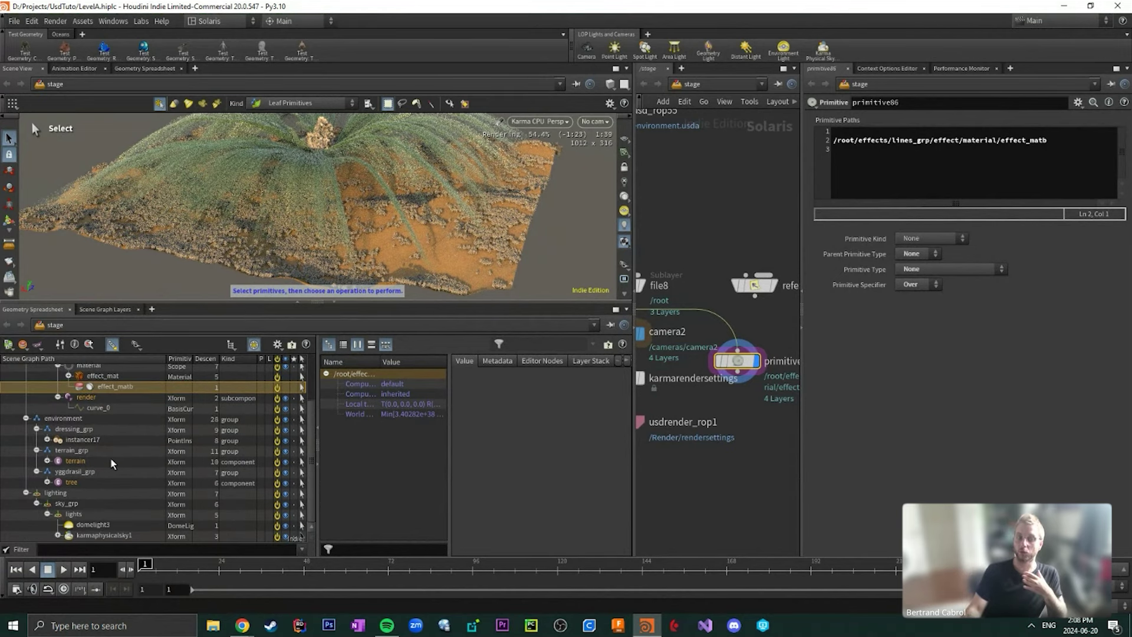
scroll(112, 464, up, 3)
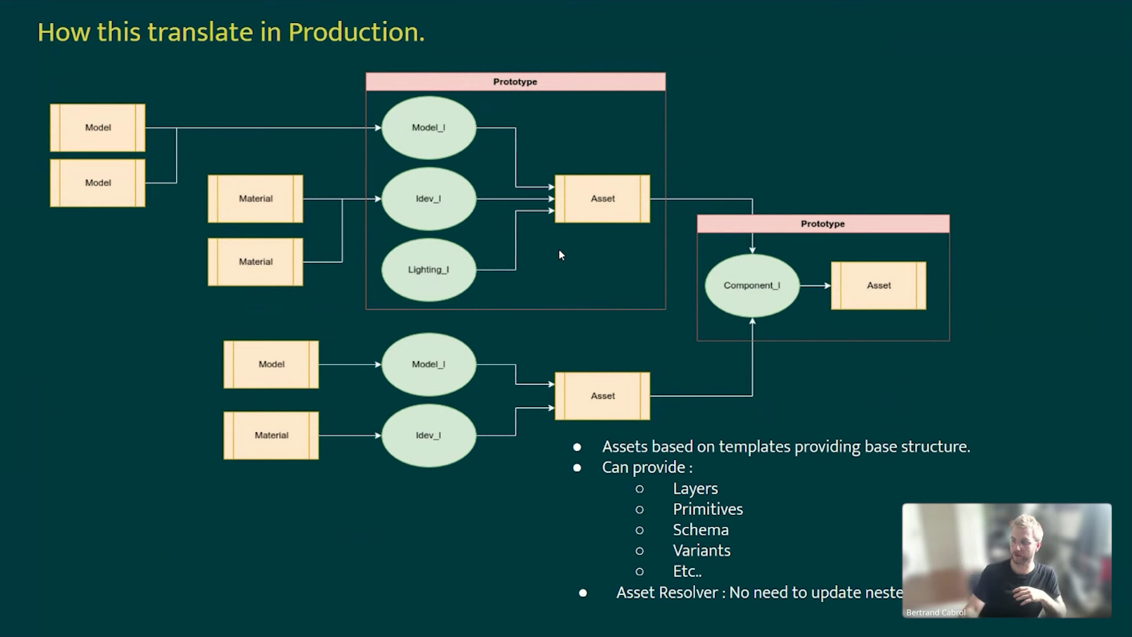
Return from the presentation slide to Houdini and widen the viewport and scene graph area by narrowing the parameter area
key(alt+Tab)
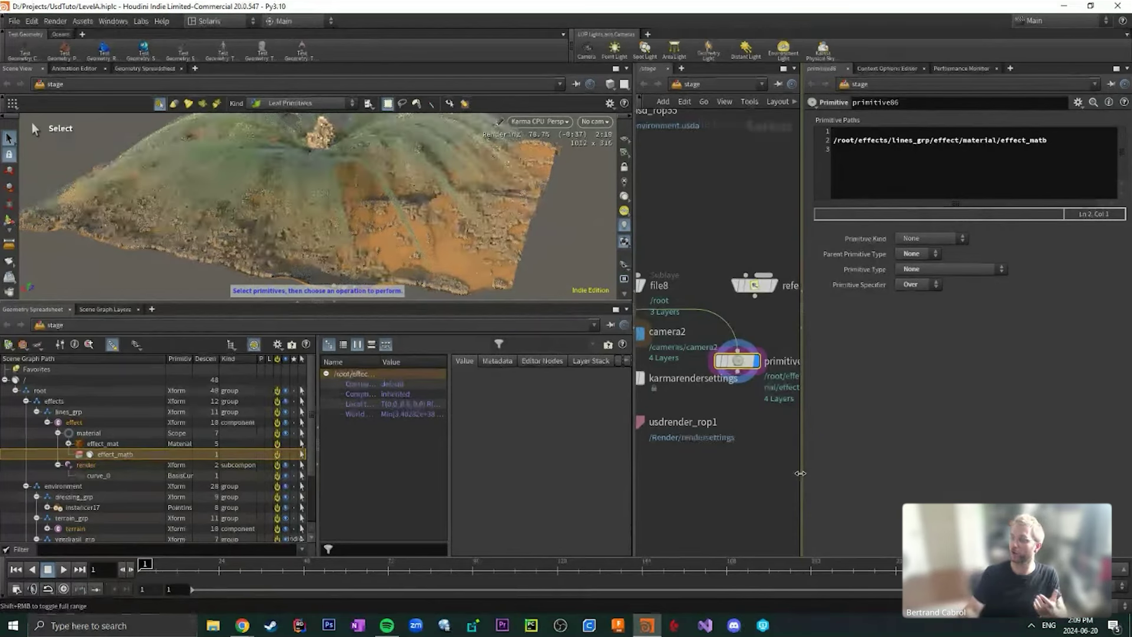
drag(800, 472, 904, 471)
scroll(875, 467, up, 2)
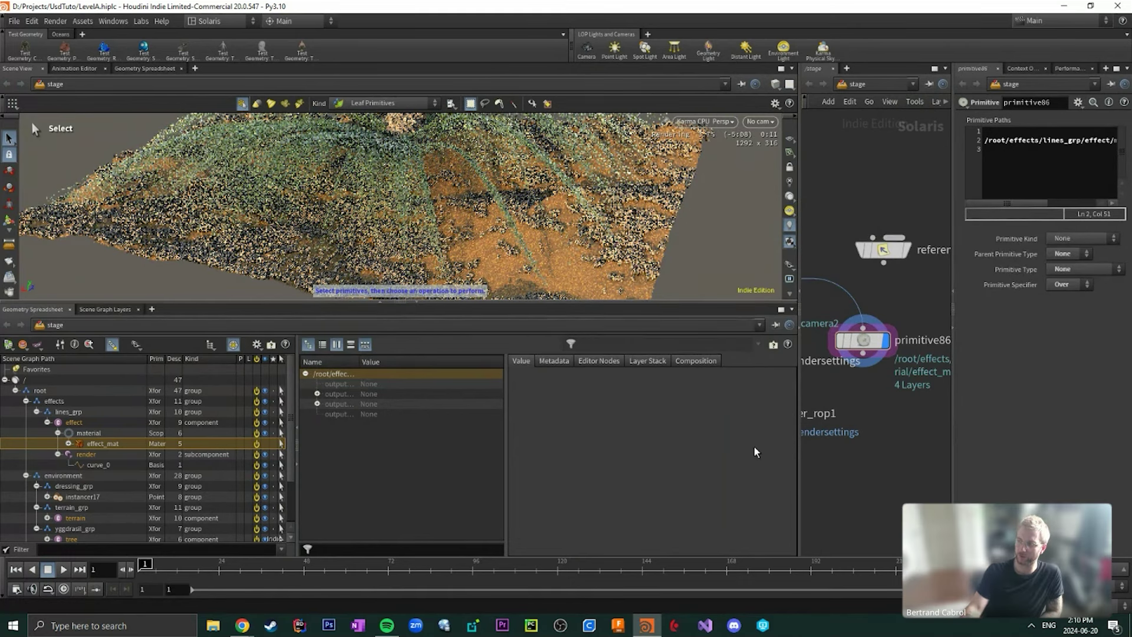
Show effect_mat's layer stack with full layer names readable and inspect the /stage/primitive86 and effect_shader_layer.usda entries
click(645, 361)
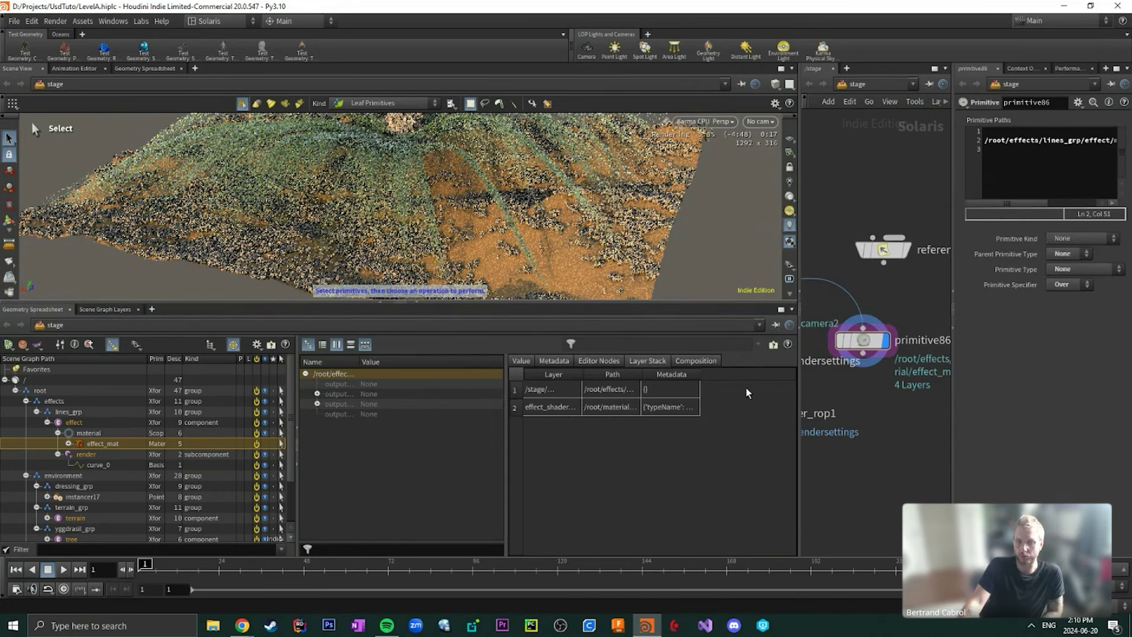
drag(582, 373, 640, 374)
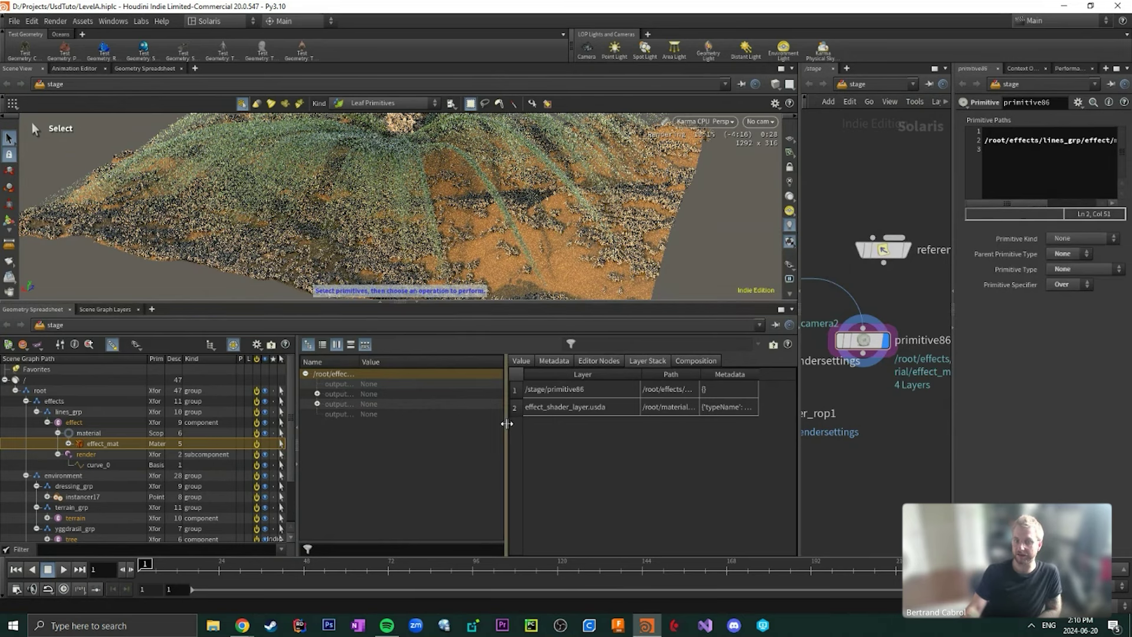
drag(508, 418, 409, 420)
mouse_move(478, 408)
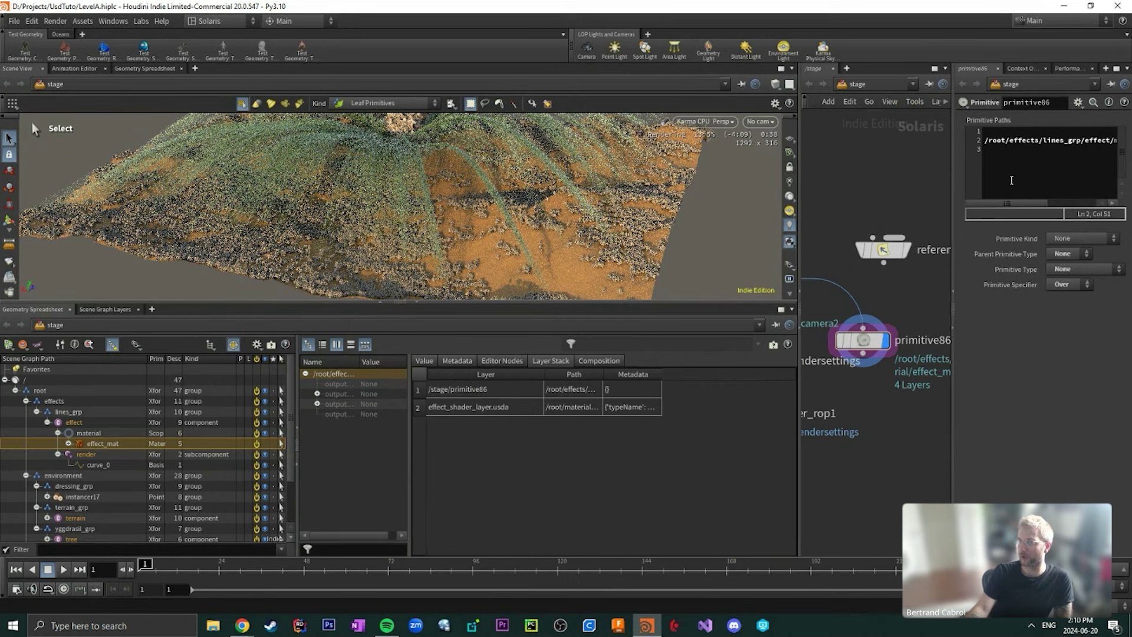
scroll(835, 372, down, 4)
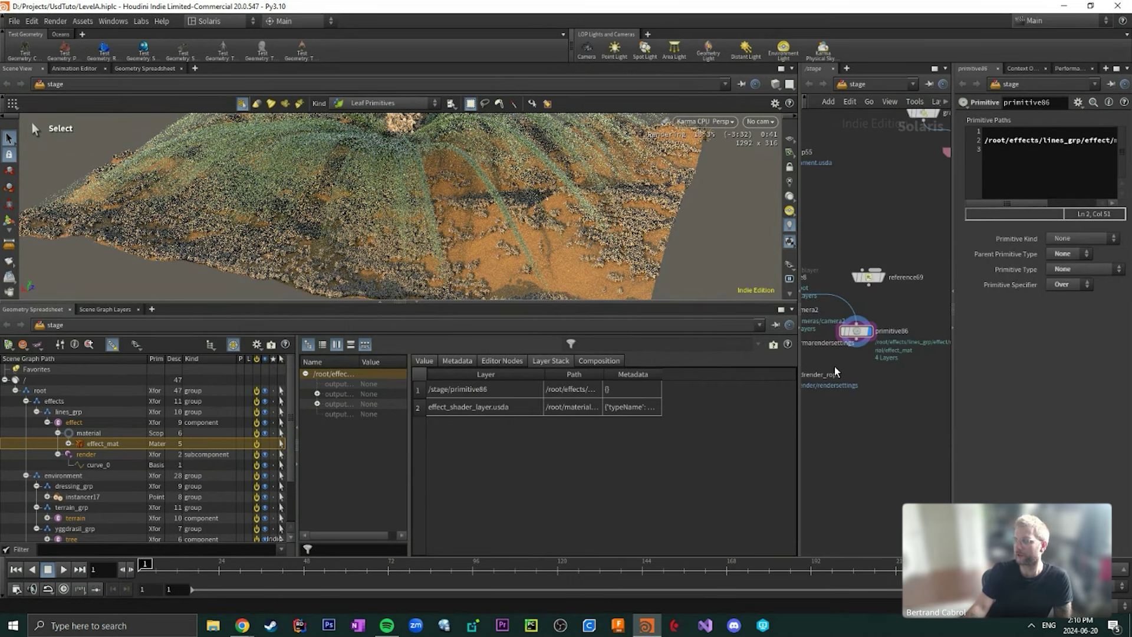
scroll(833, 366, down, 2)
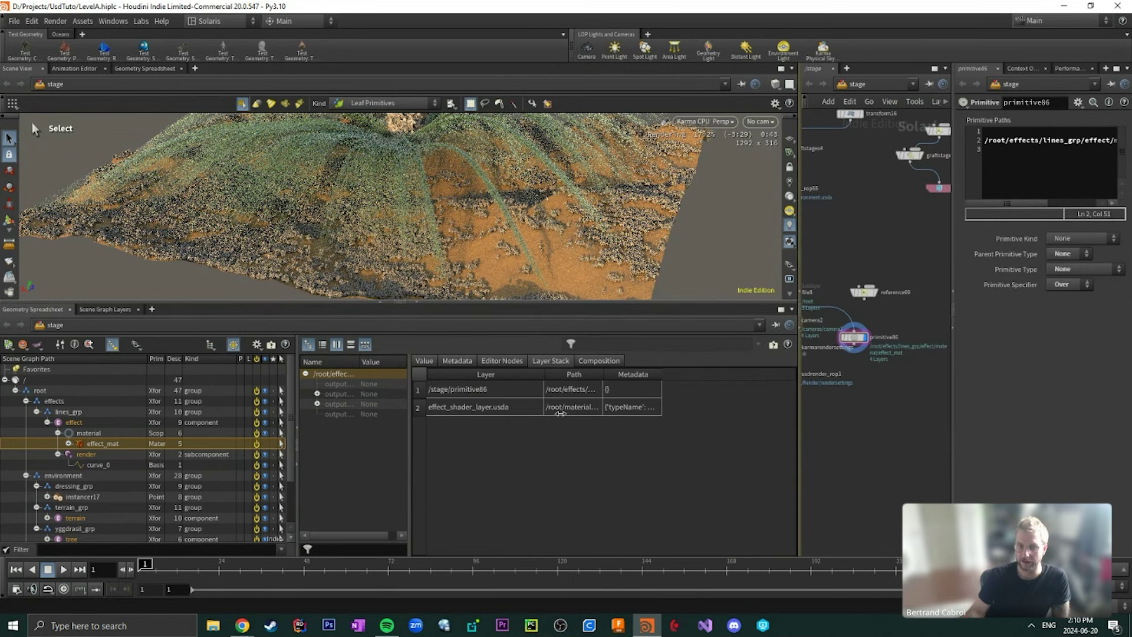
click(534, 389)
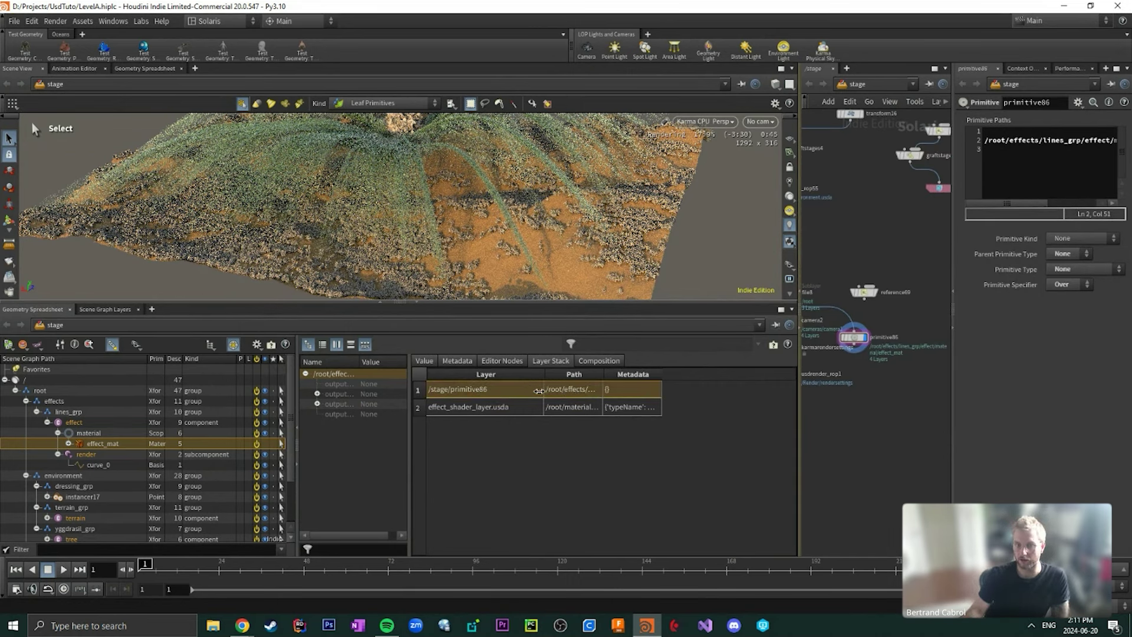
click(479, 407)
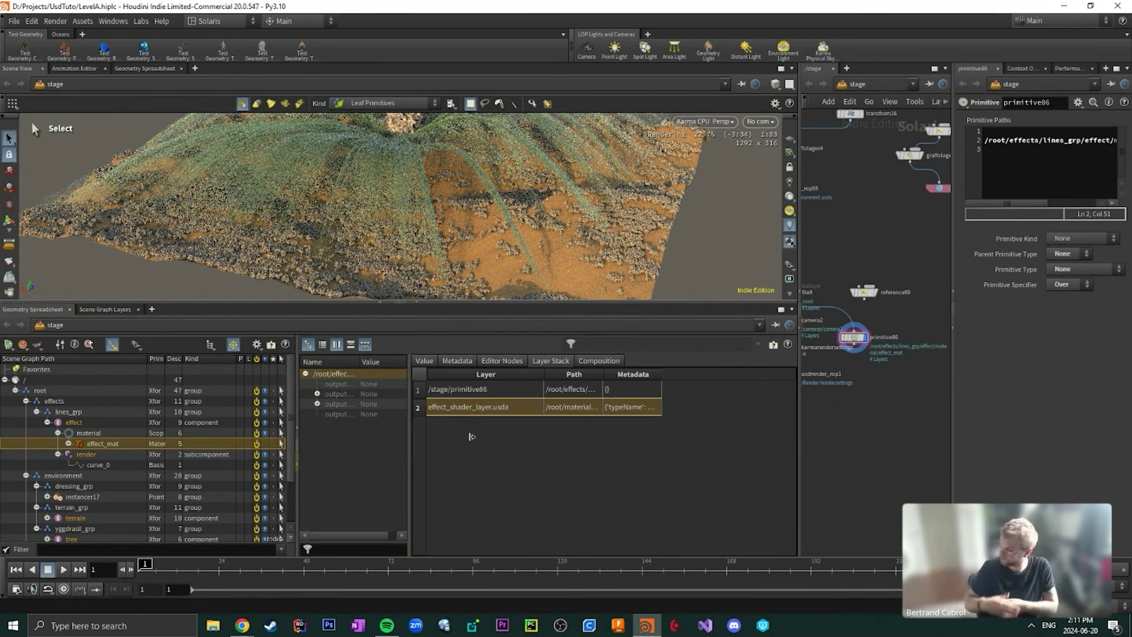
Display the /stage/primitive86 LOP layer's details as text in an enlarged scene graph layers view and examine its nested over definitions
click(118, 310)
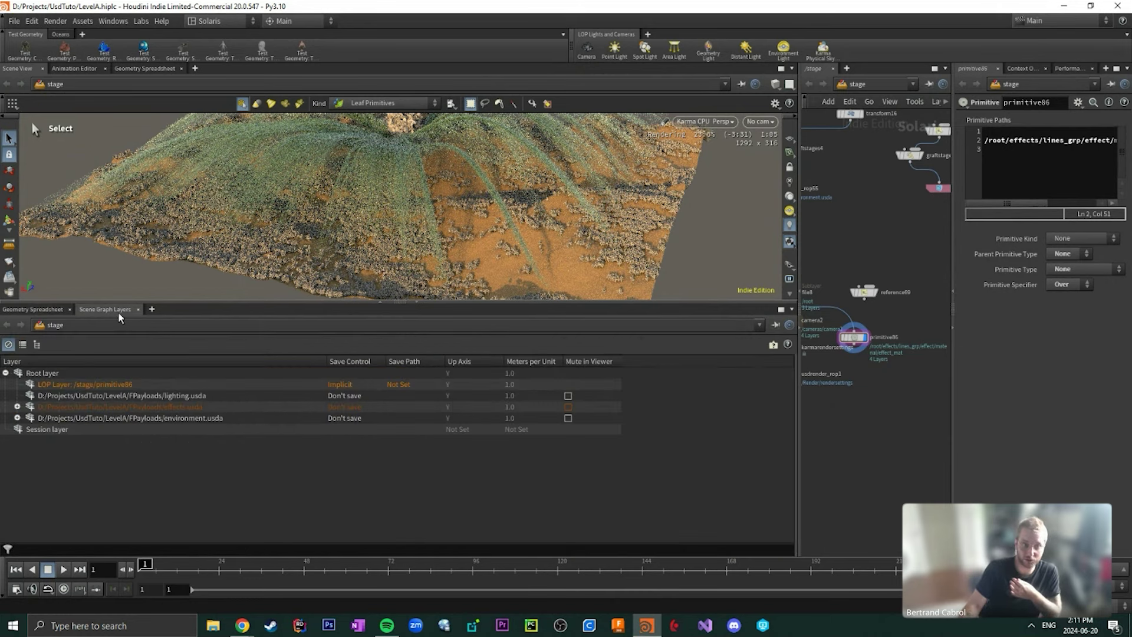
click(55, 383)
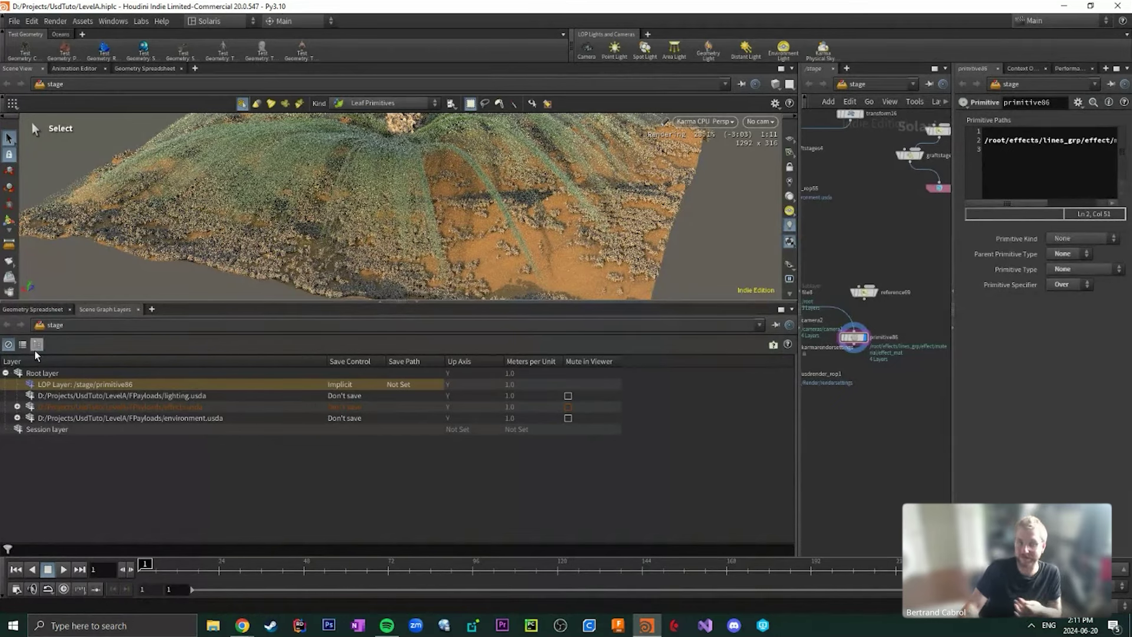
drag(200, 302, 203, 279)
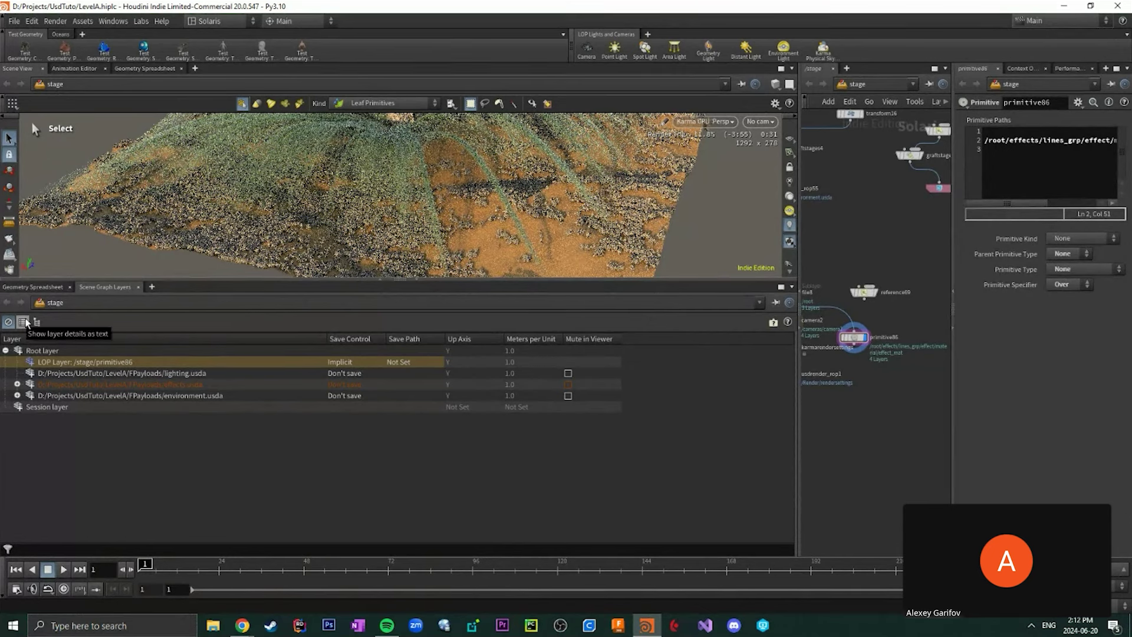
click(25, 321)
scroll(292, 417, down, 5)
scroll(292, 417, up, 2)
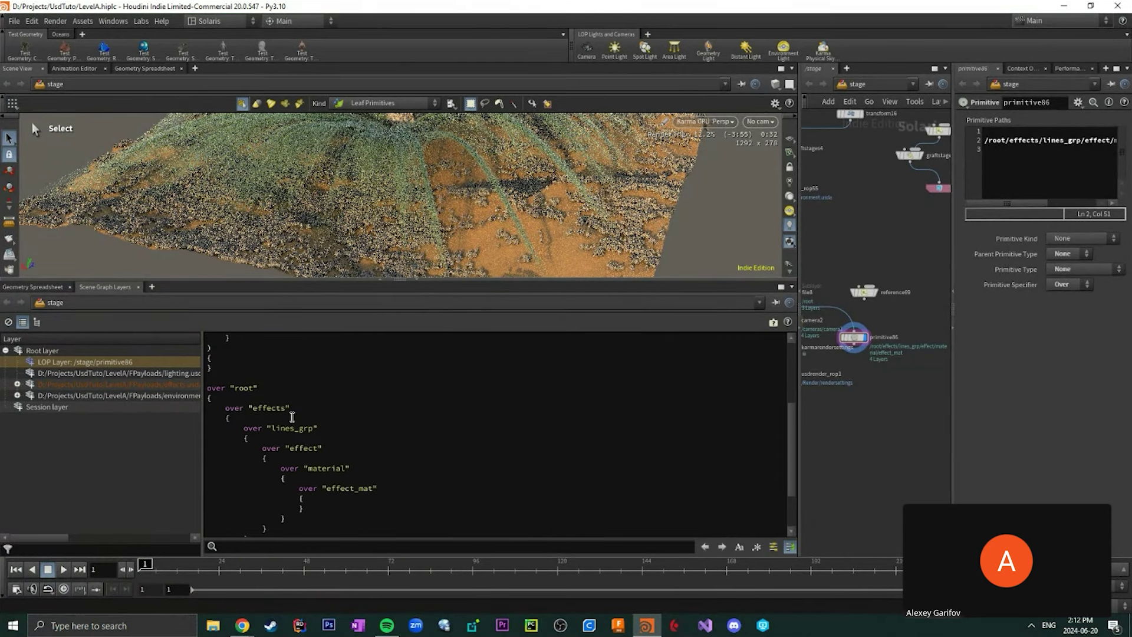